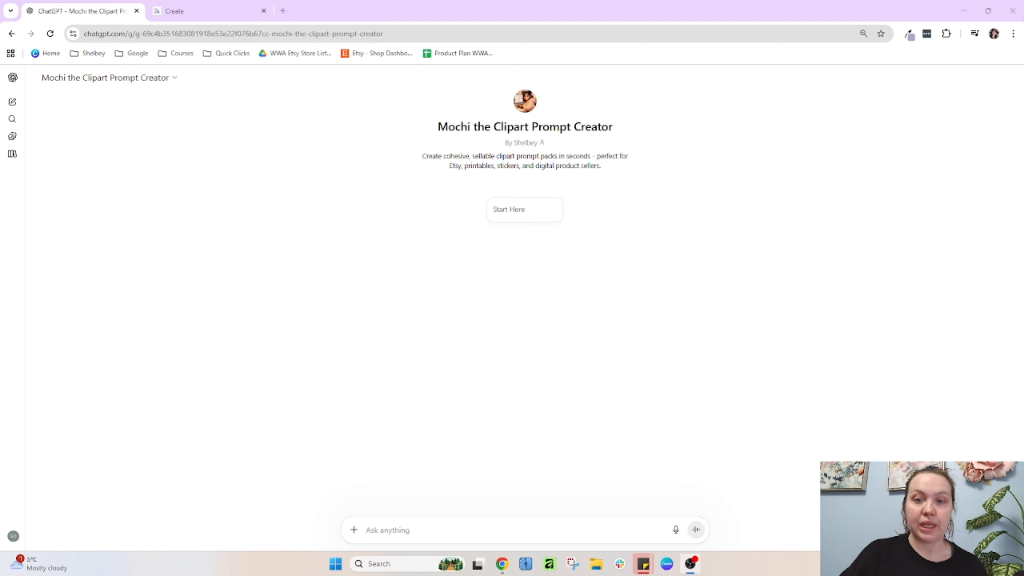
# Start the clipart prompt chat and answer with "watercolor style, wooden kids toys and plushies/stuffies, neutral palette, MidJourney"
pyautogui.click(531, 214)
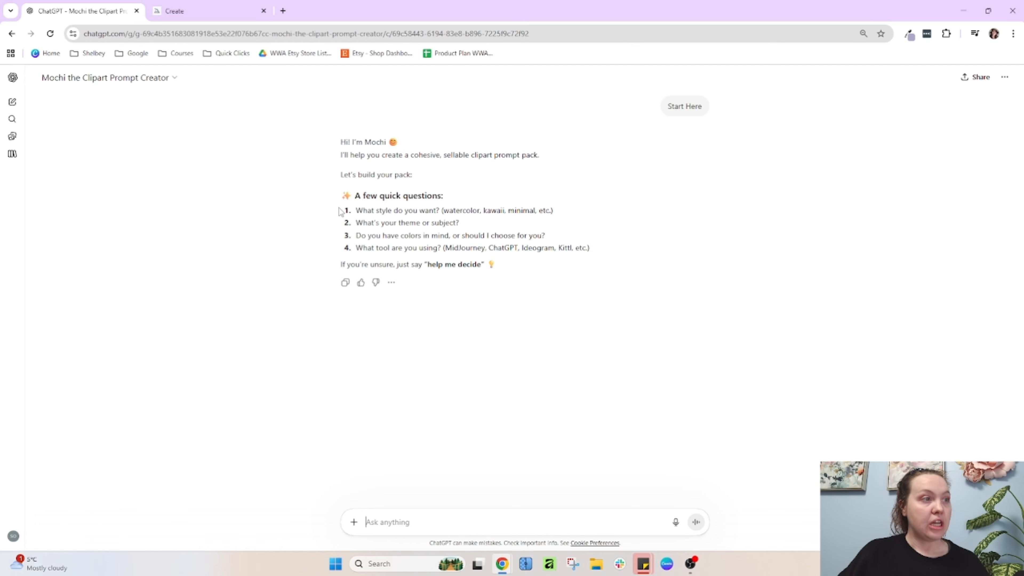
pyautogui.write('watercolor style,')
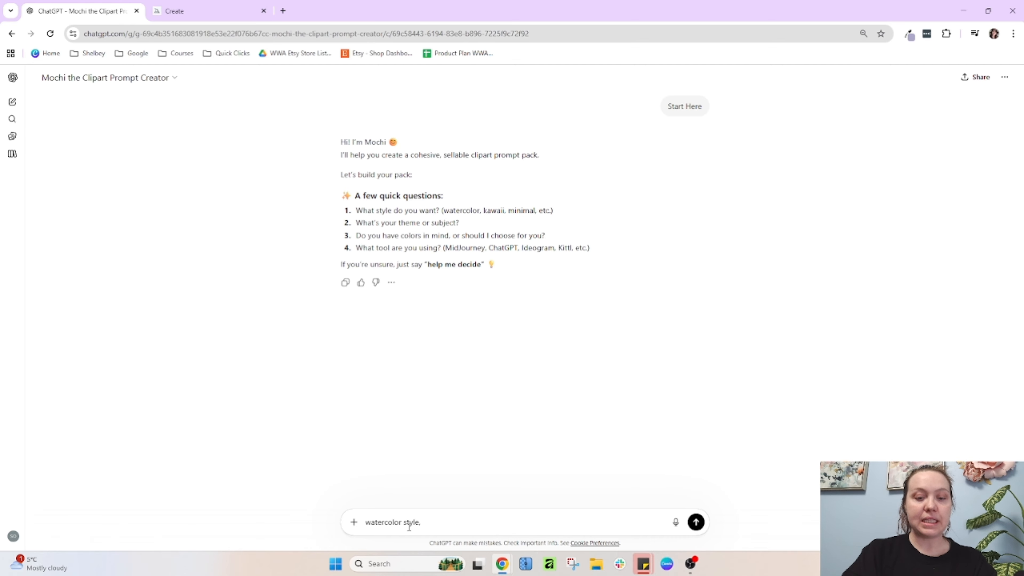
pyautogui.write('woo')
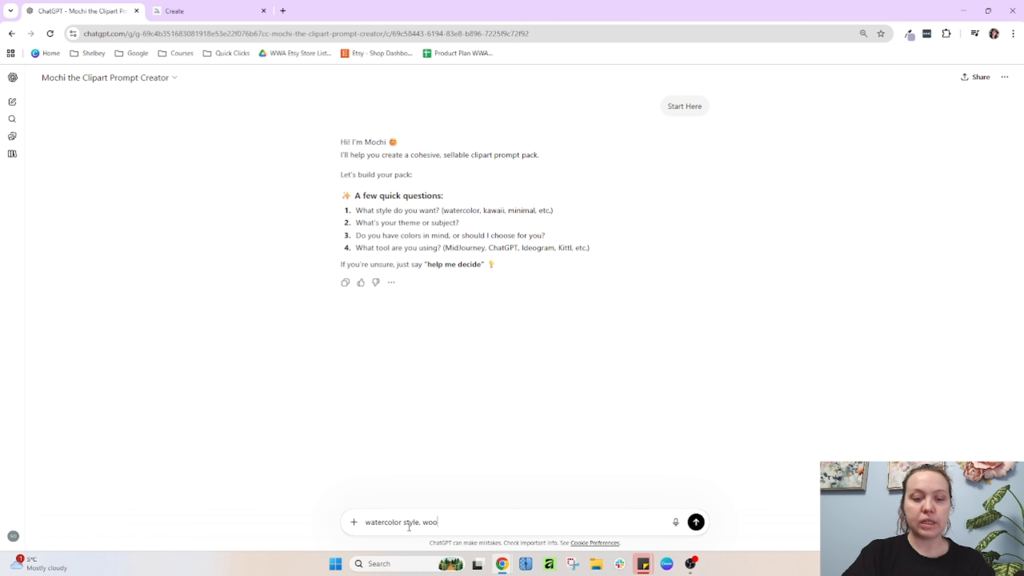
pyautogui.write('den kids toys a')
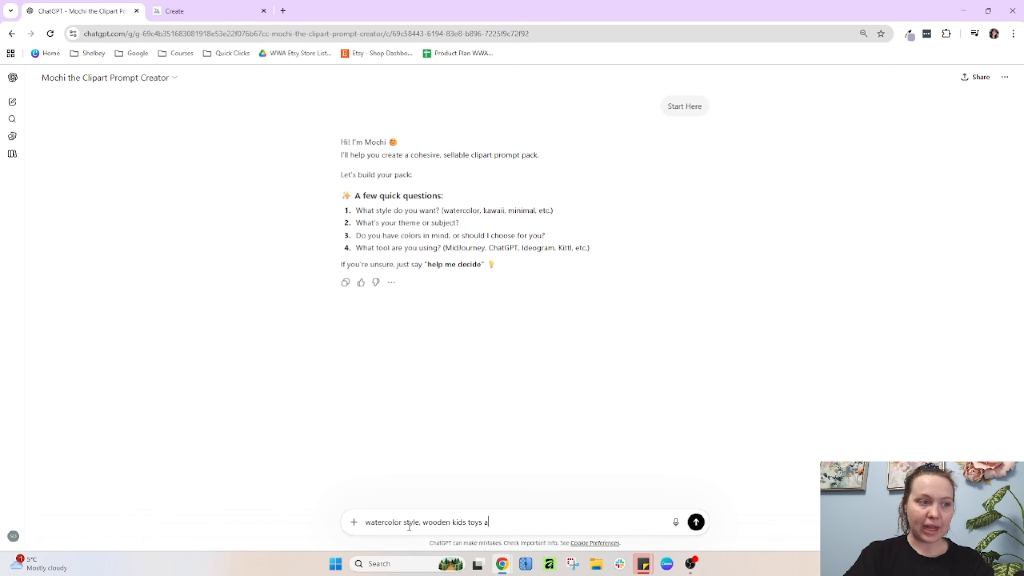
pyautogui.write('nd plushie')
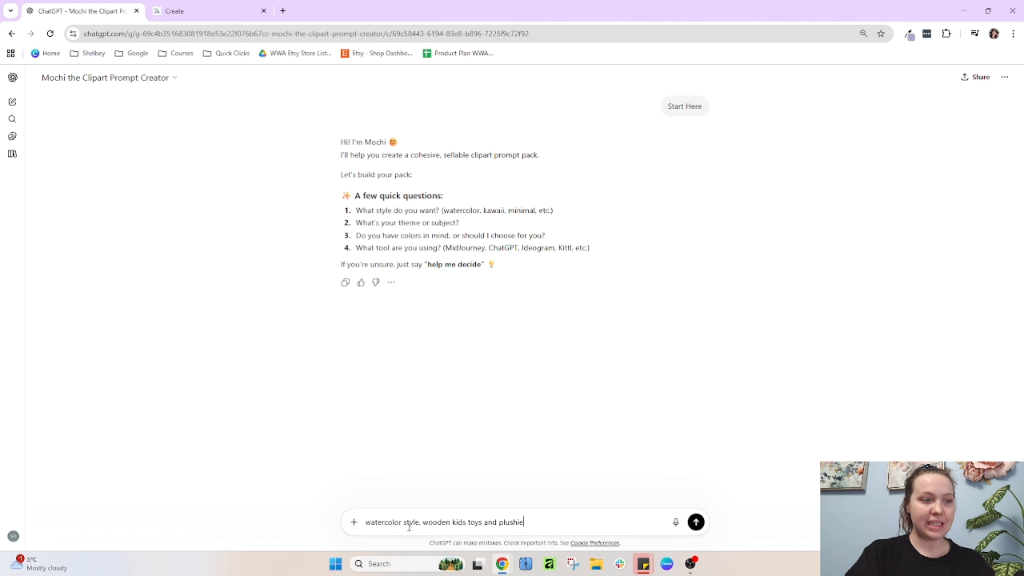
pyautogui.write('s/stuffies')
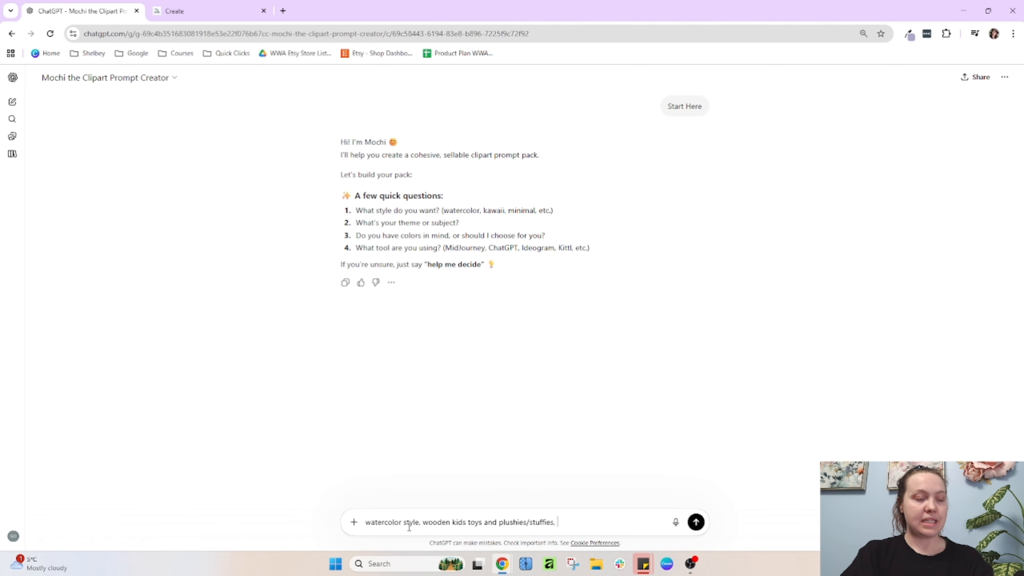
pyautogui.write(', neutral palet')
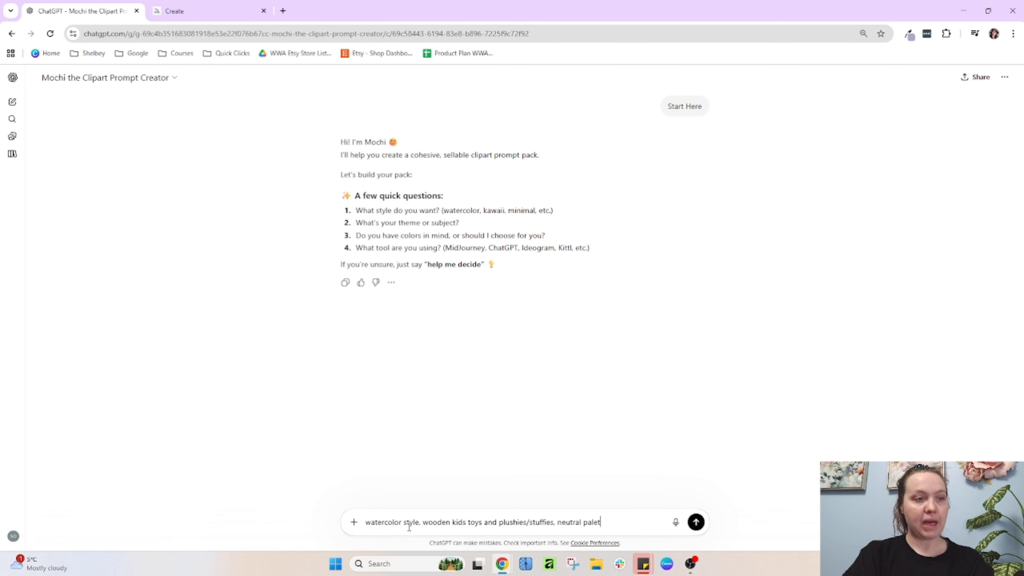
pyautogui.write('te, MidJ')
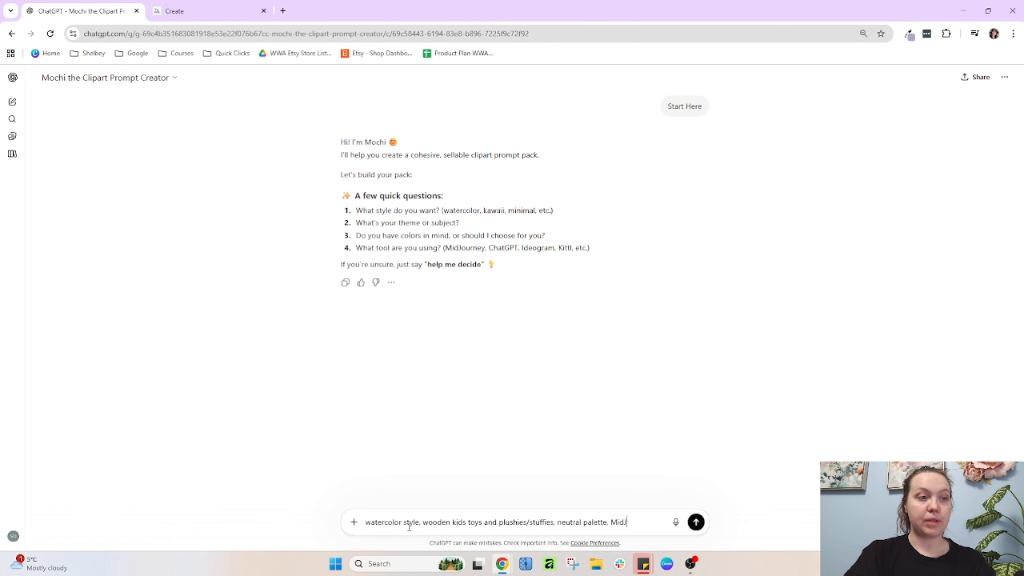
pyautogui.write('ourney')
pyautogui.press('Return')
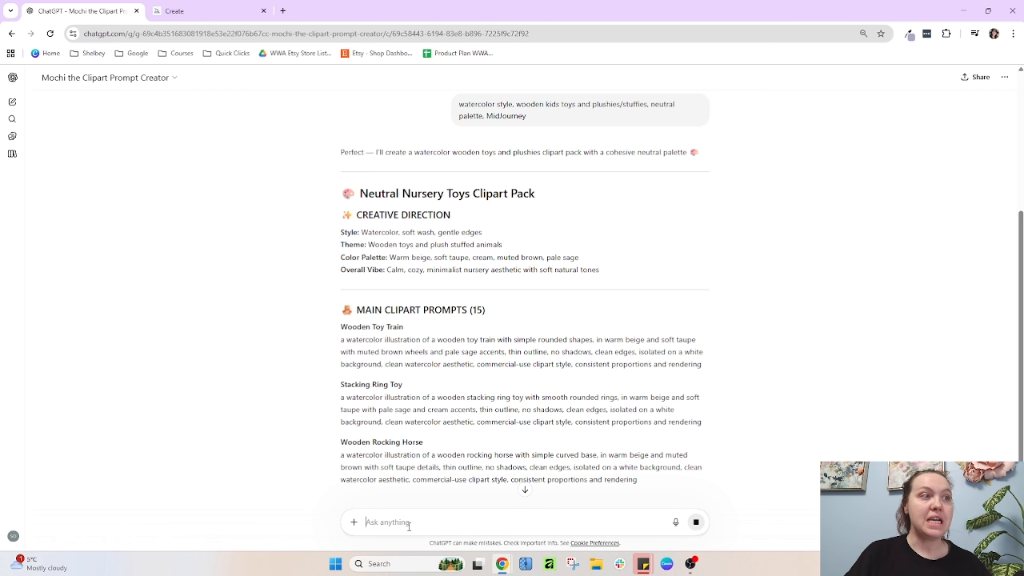
# Review the assistant's four style, theme, color and tool questions against the submitted answer
pyautogui.scroll(5, 452, 236)
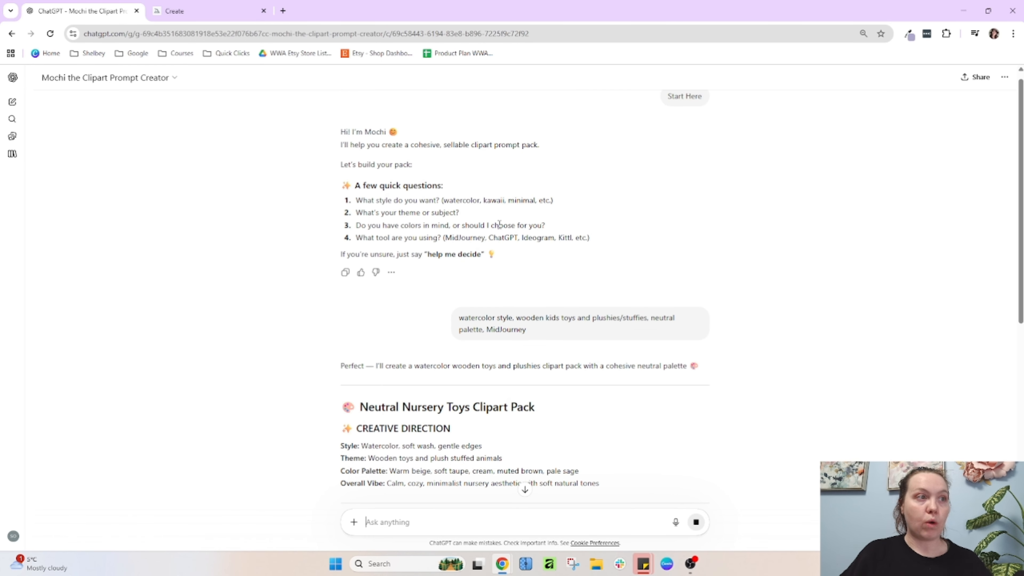
pyautogui.moveTo(400, 225); pyautogui.dragTo(594, 234)
pyautogui.click(506, 235)
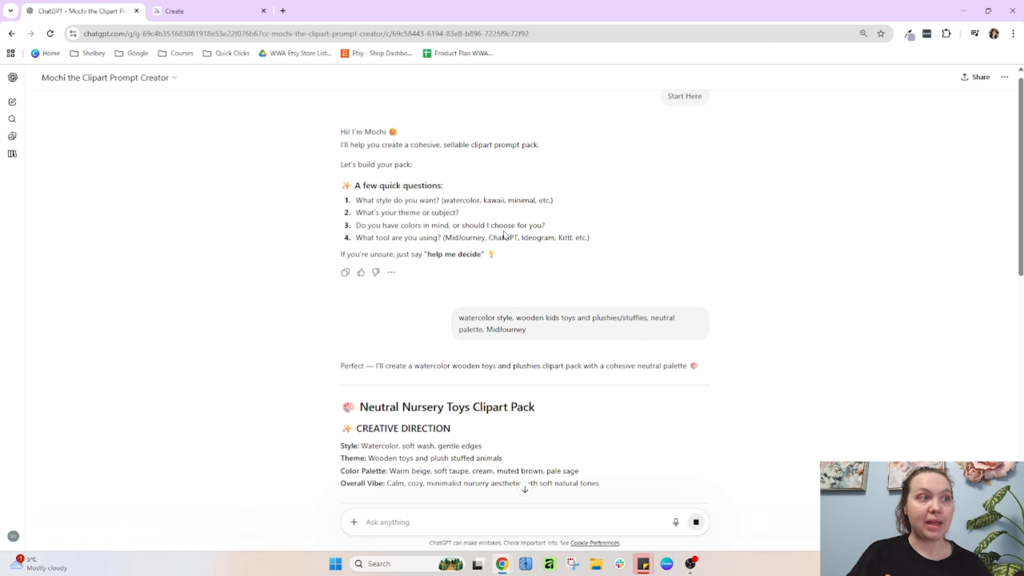
pyautogui.moveTo(423, 201); pyautogui.dragTo(543, 201)
pyautogui.click(501, 197)
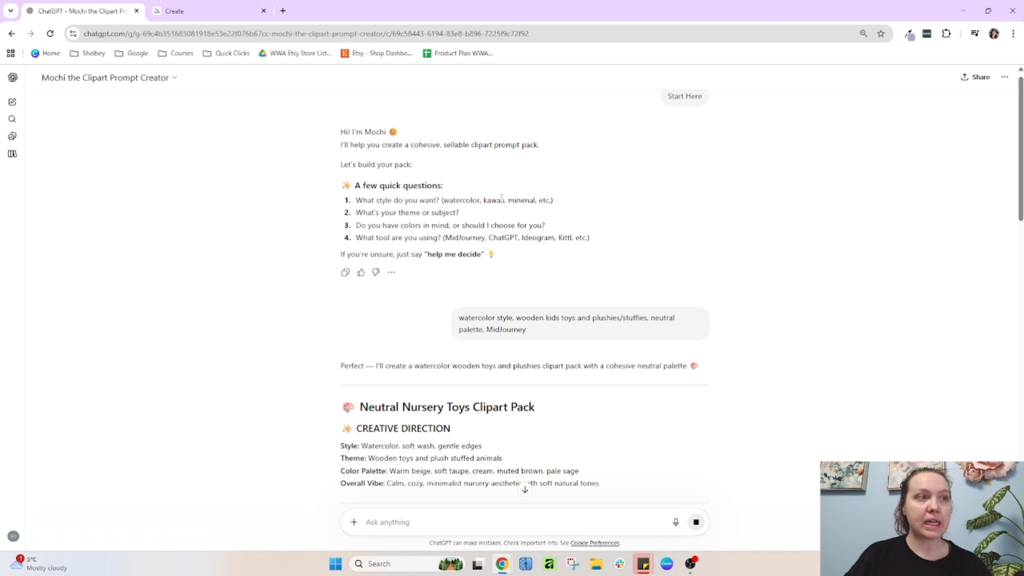
# Scroll through the generated clipart pack's main, supporting and word art prompts
pyautogui.scroll(-3, 508, 347)
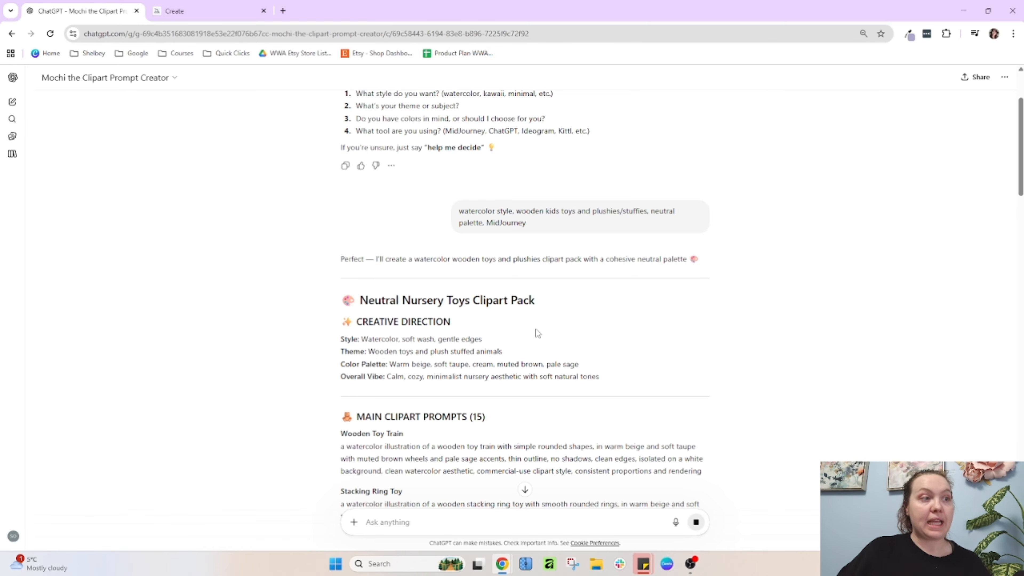
pyautogui.scroll(-4, 536, 329)
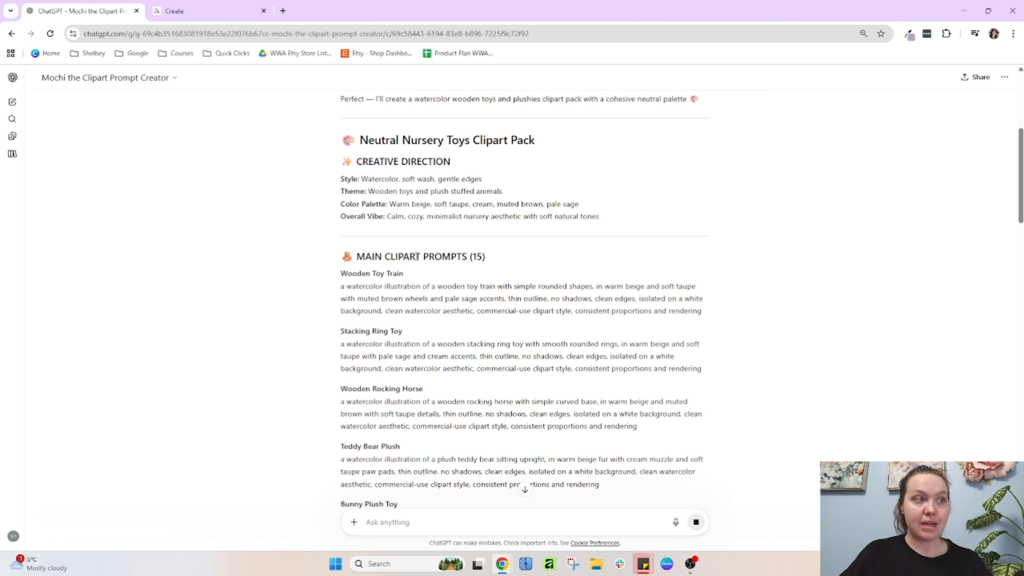
pyautogui.scroll(-20, 512, 329)
pyautogui.scroll(-20, 511, 329)
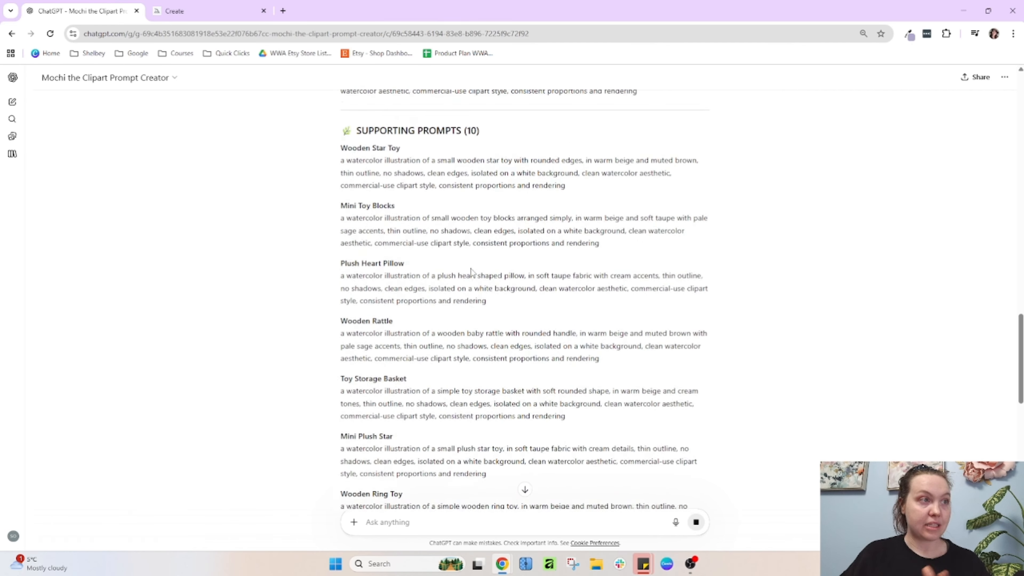
pyautogui.scroll(8, 483, 282)
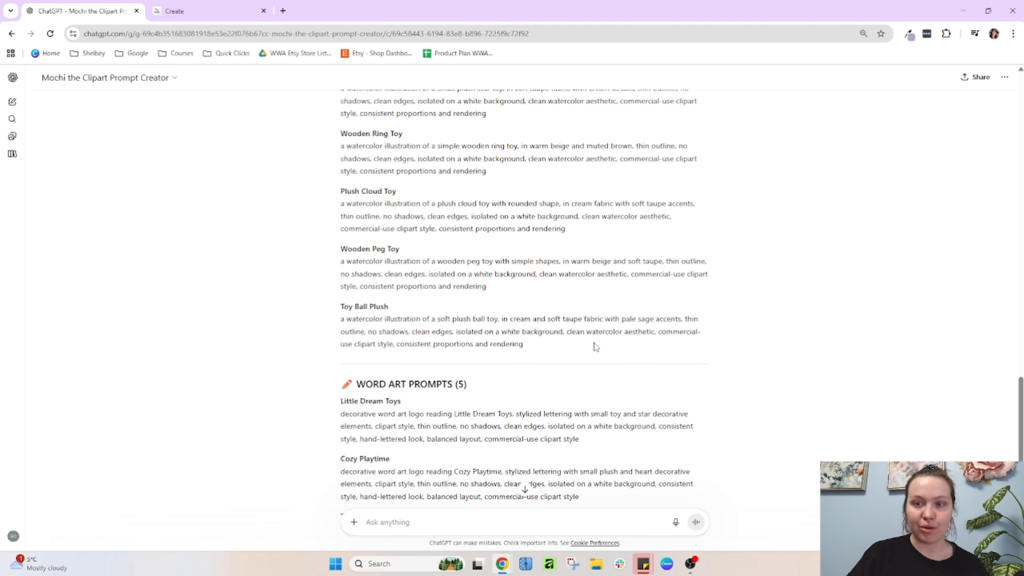
pyautogui.scroll(7, 596, 347)
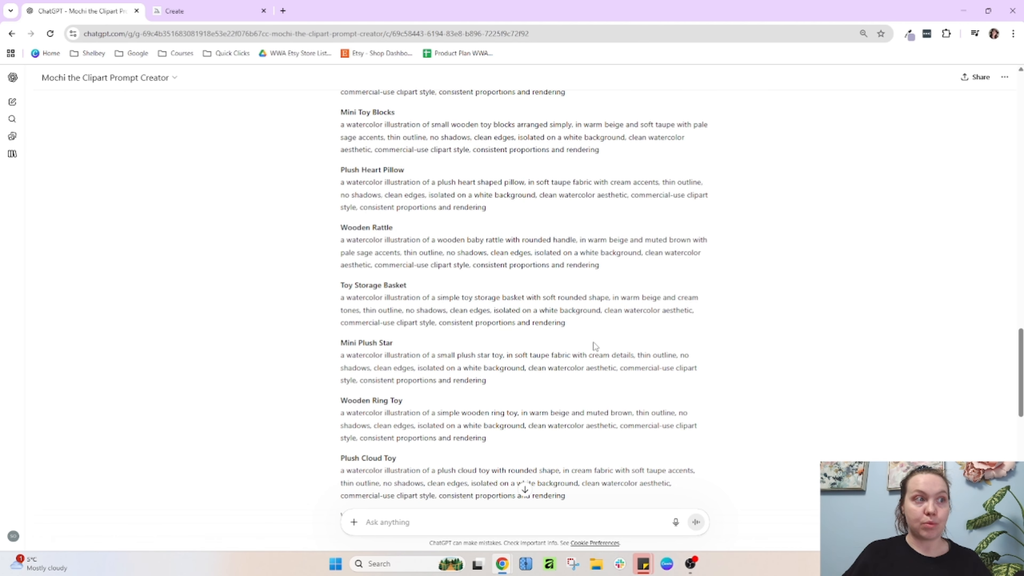
pyautogui.scroll(10, 608, 331)
pyautogui.scroll(15, 608, 331)
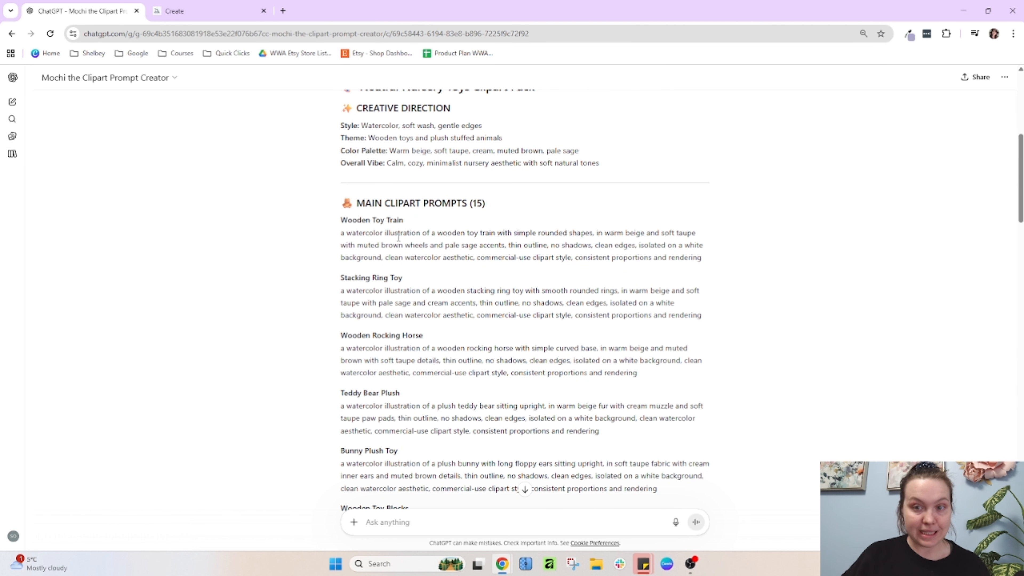
# Copy the Wooden Toy Train prompt and submit it in Midjourney to generate images
pyautogui.moveTo(340, 221); pyautogui.dragTo(412, 221)
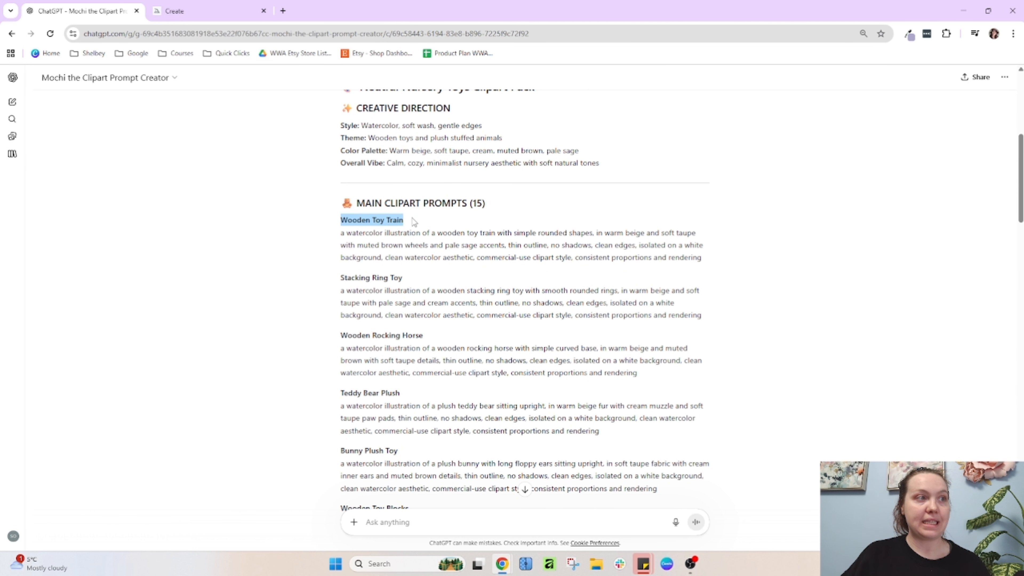
pyautogui.click(415, 228)
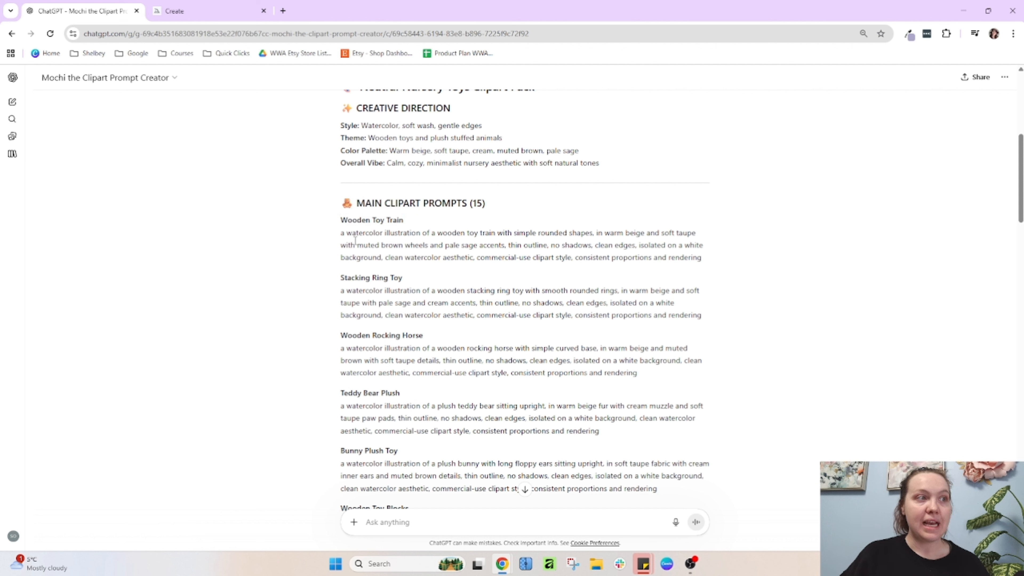
pyautogui.tripleClick(420, 243)
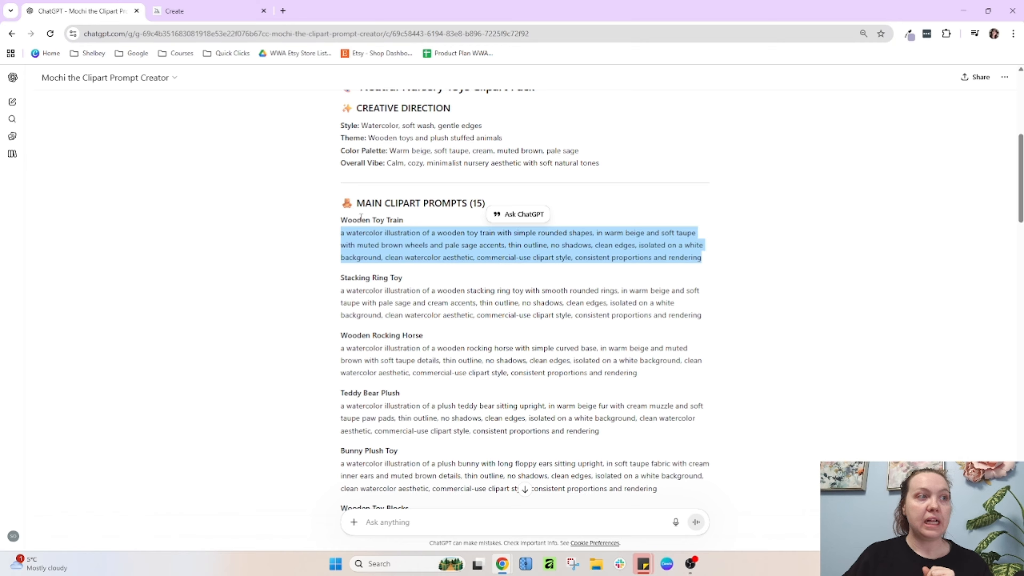
pyautogui.moveTo(341, 222); pyautogui.dragTo(425, 225)
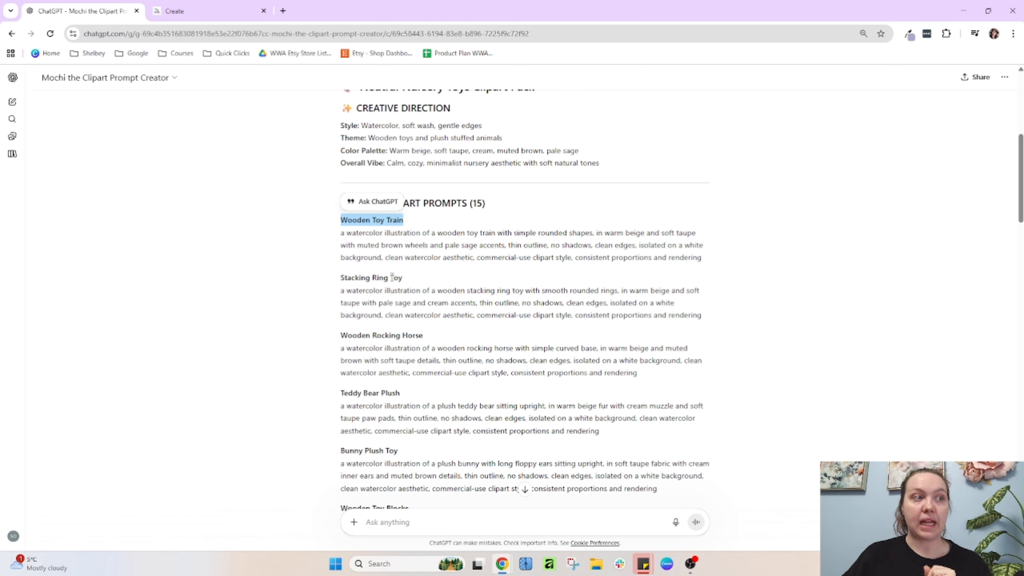
pyautogui.moveTo(326, 276); pyautogui.dragTo(471, 272)
pyautogui.click(470, 272)
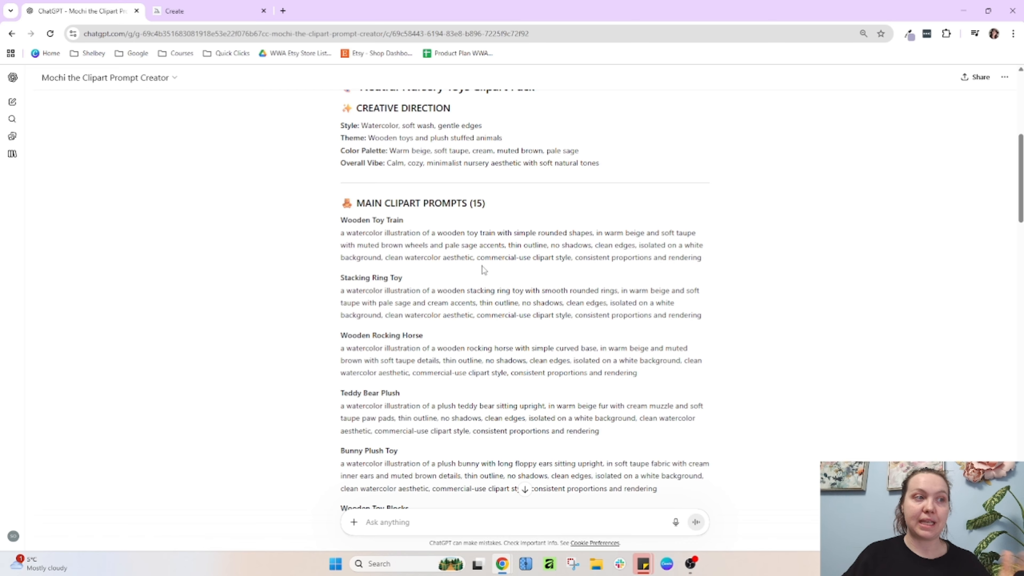
pyautogui.click(411, 531)
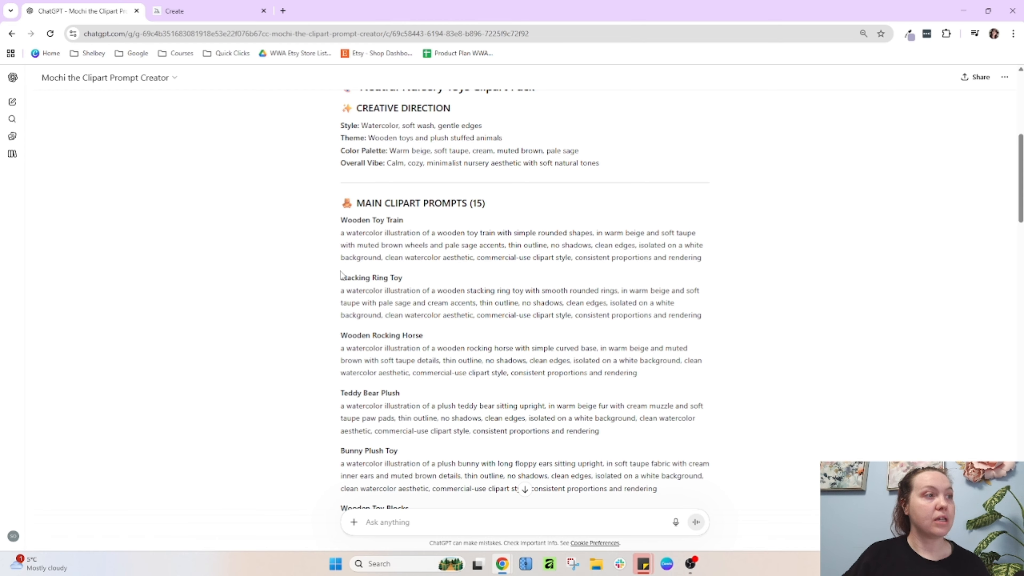
pyautogui.tripleClick(434, 241)
pyautogui.hotkey('ctrl', 'c')
pyautogui.hotkey('ctrl', 'Tab')
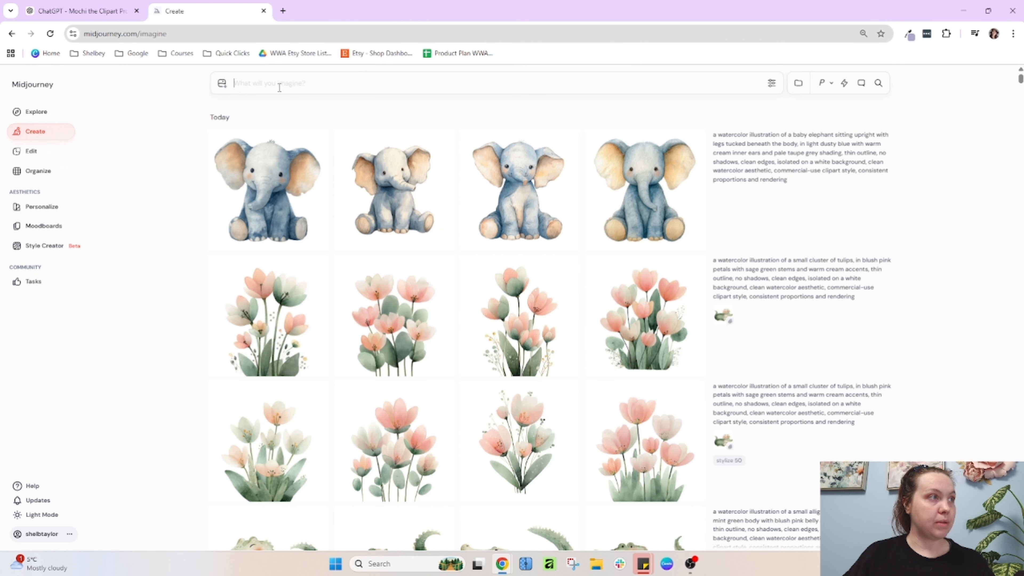
pyautogui.hotkey('ctrl', 'v')
pyautogui.press('Return')
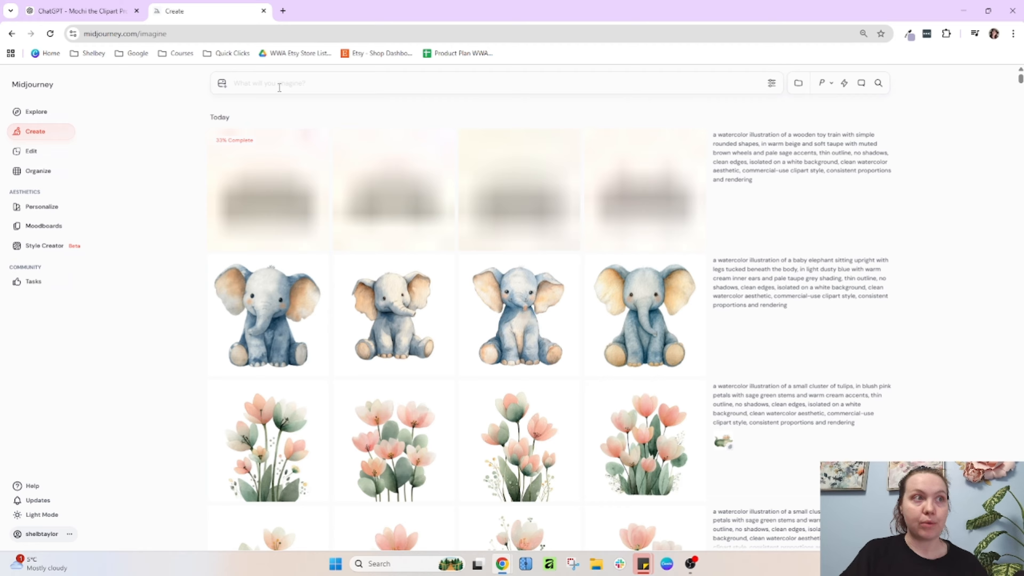
# Open the generation settings to examine aspect ratio, stylization and model version options, then close them
pyautogui.click(771, 82)
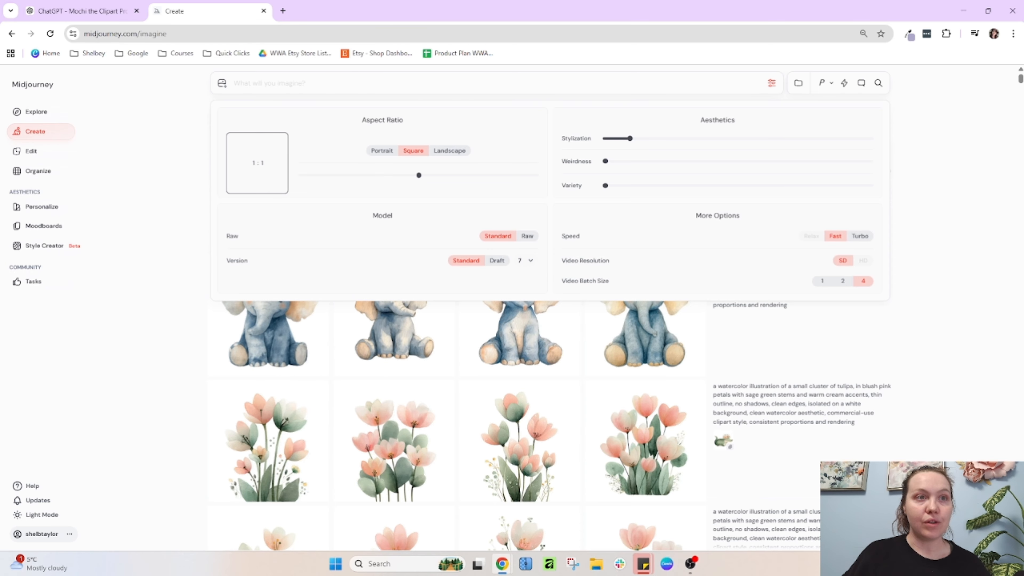
pyautogui.click(527, 261)
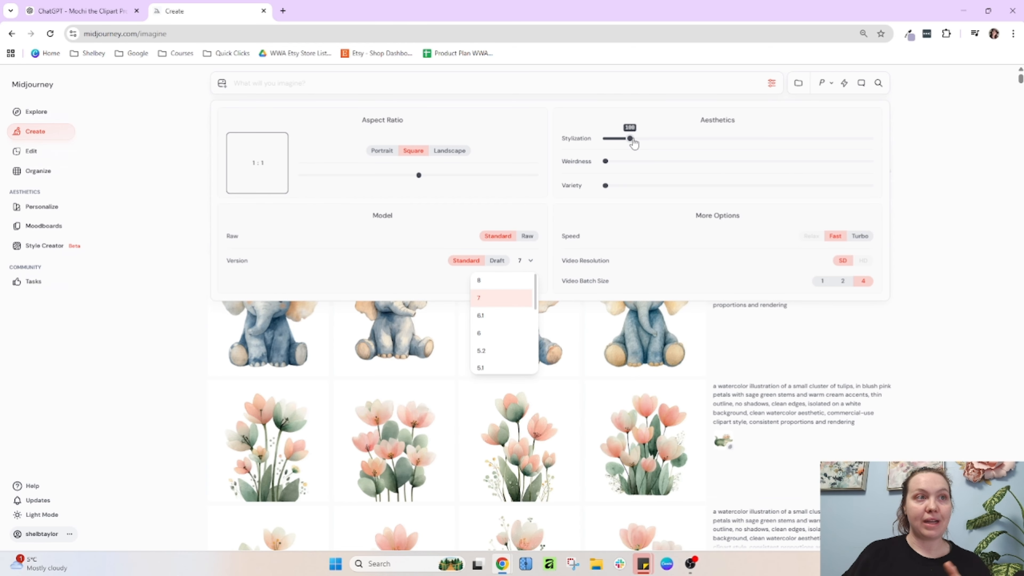
pyautogui.click(965, 180)
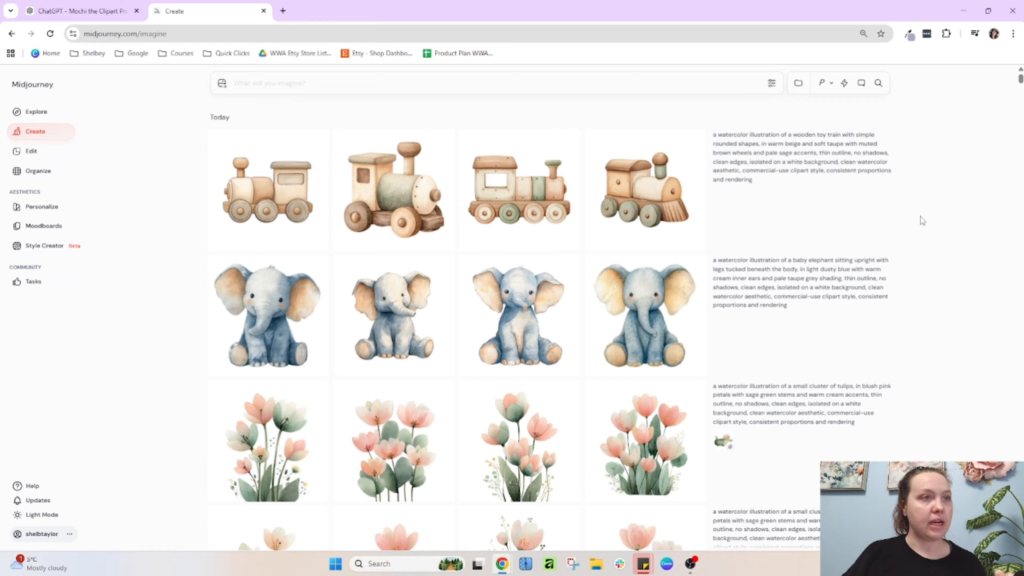
# Open the second wooden train image and use it as a style reference
pyautogui.moveTo(519, 207)
pyautogui.moveTo(422, 189)
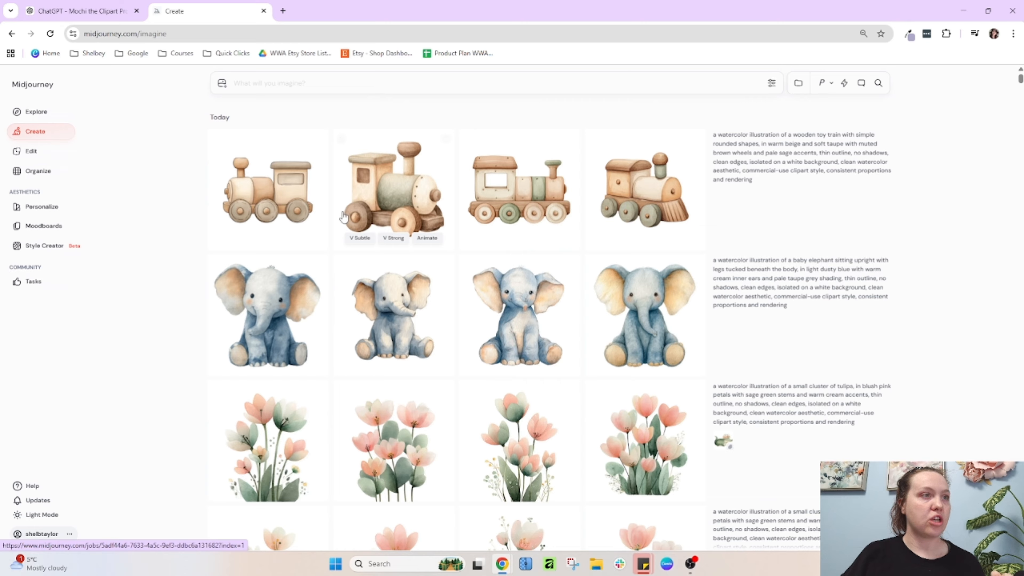
pyautogui.click(402, 195)
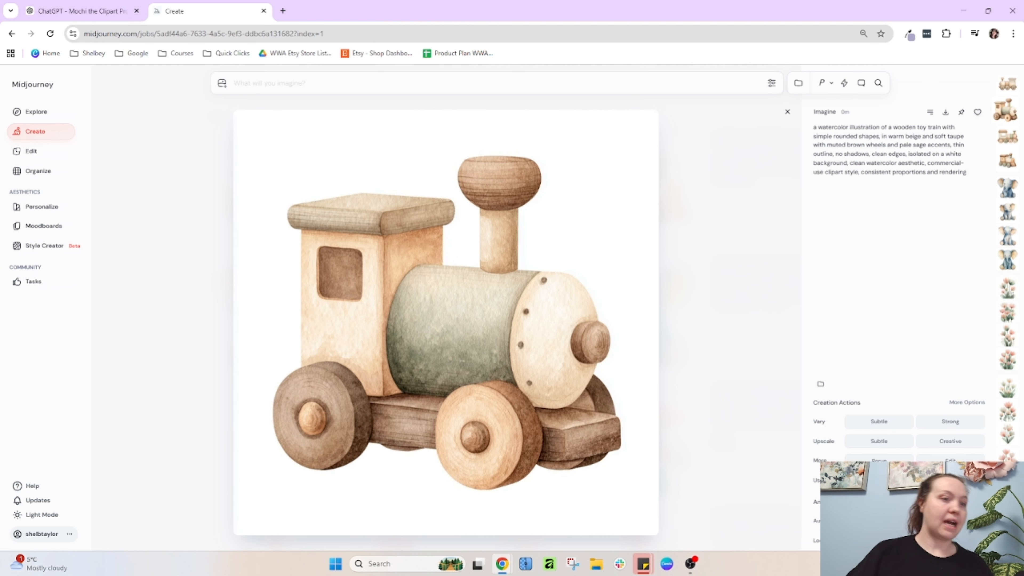
pyautogui.click(915, 481)
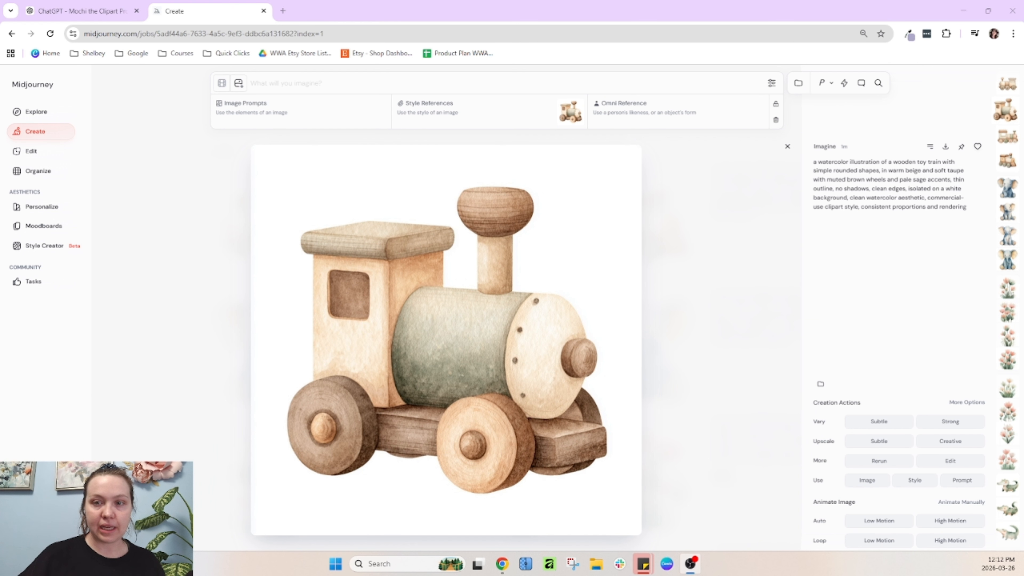
pyautogui.moveTo(827, 482)
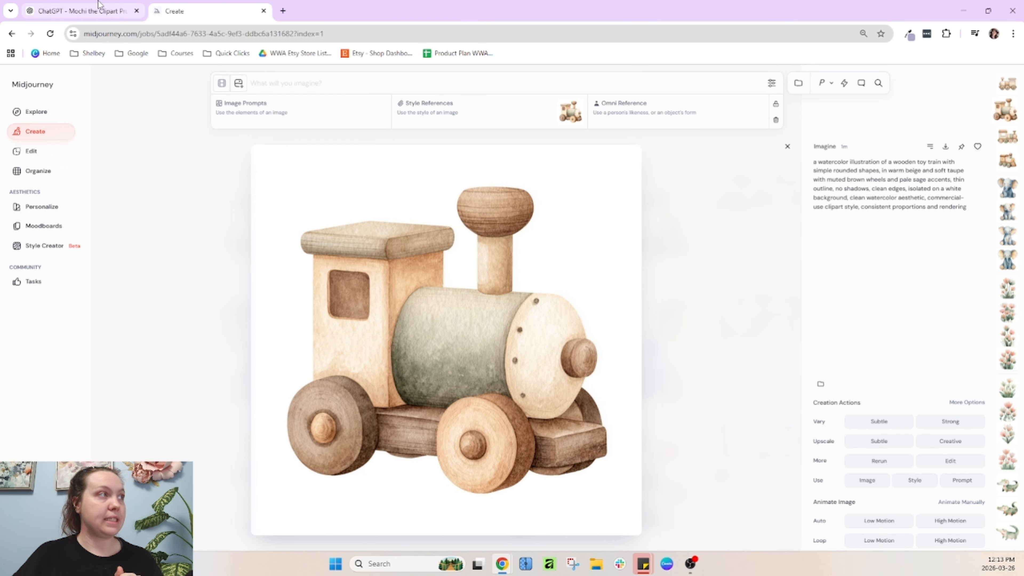
# Copy the Stacking Ring Toy prompt from the custom GPT chat and submit it in Midjourney
pyautogui.click(93, 10)
pyautogui.tripleClick(407, 303)
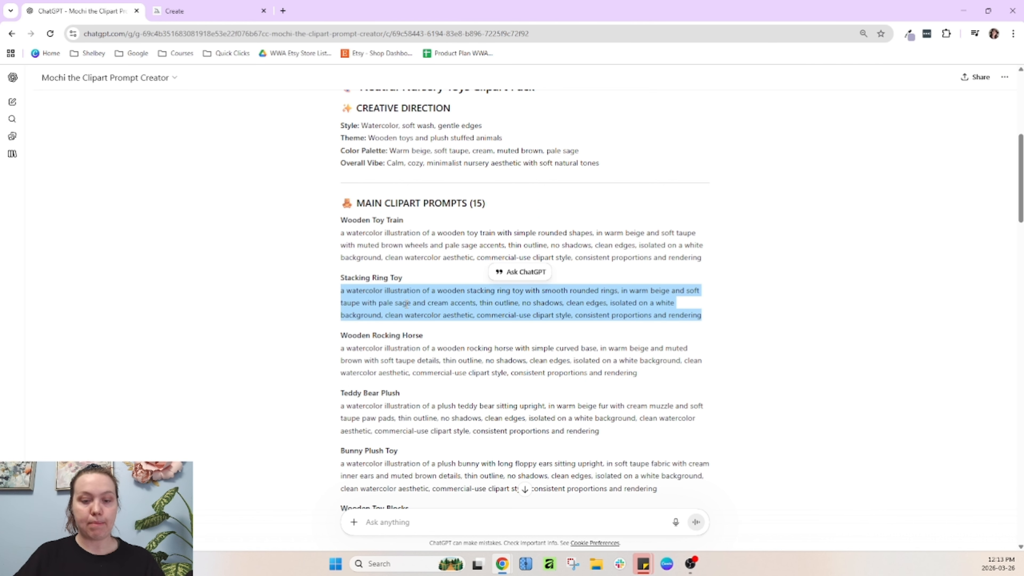
pyautogui.hotkey('ctrl', 'c')
pyautogui.click(208, 11)
pyautogui.click(368, 83)
pyautogui.hotkey('ctrl', 'v')
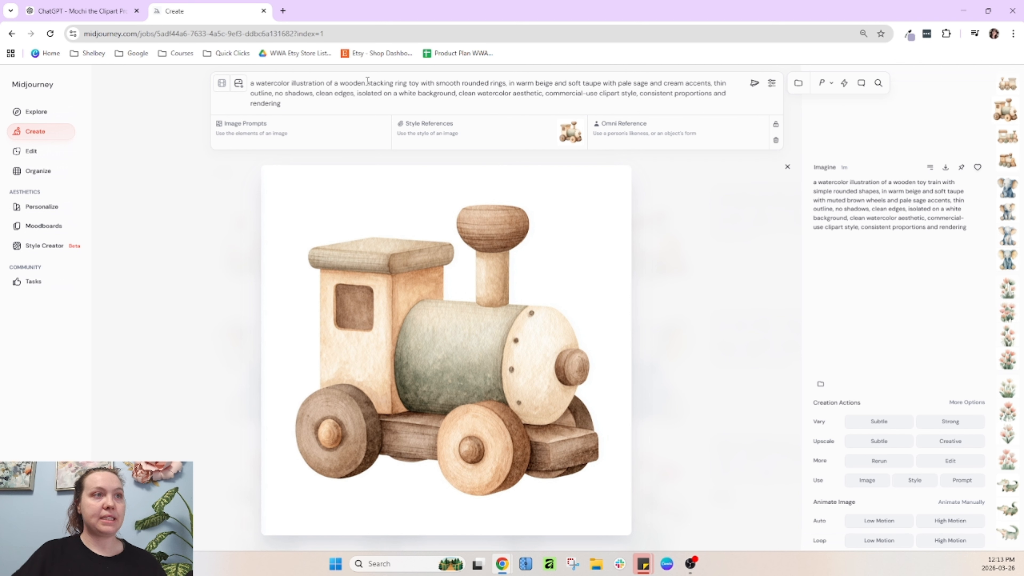
pyautogui.press('Return')
# Close the image view and lock the wooden train style reference so it stays applied to new prompts
pyautogui.click(787, 111)
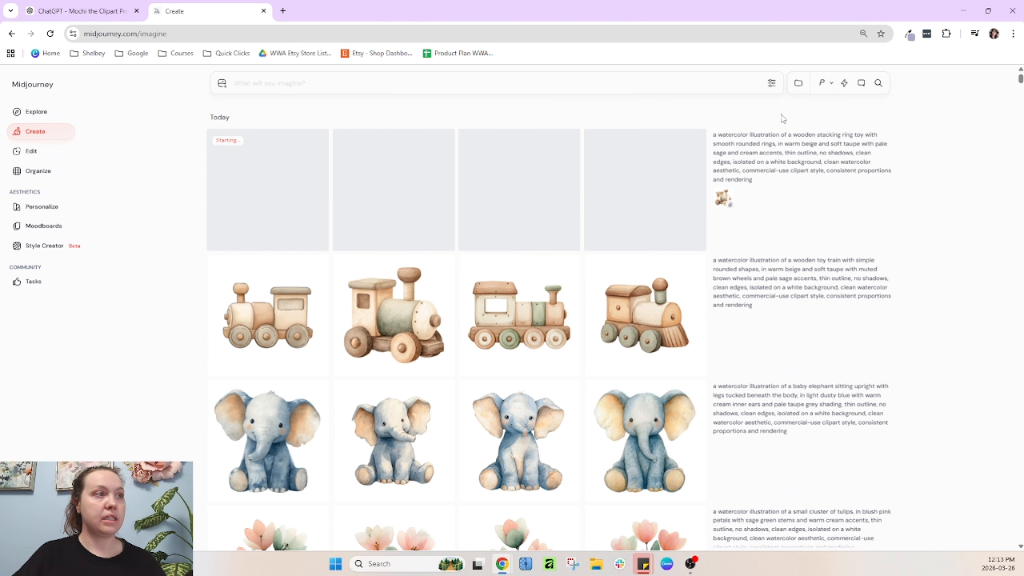
pyautogui.click(727, 201)
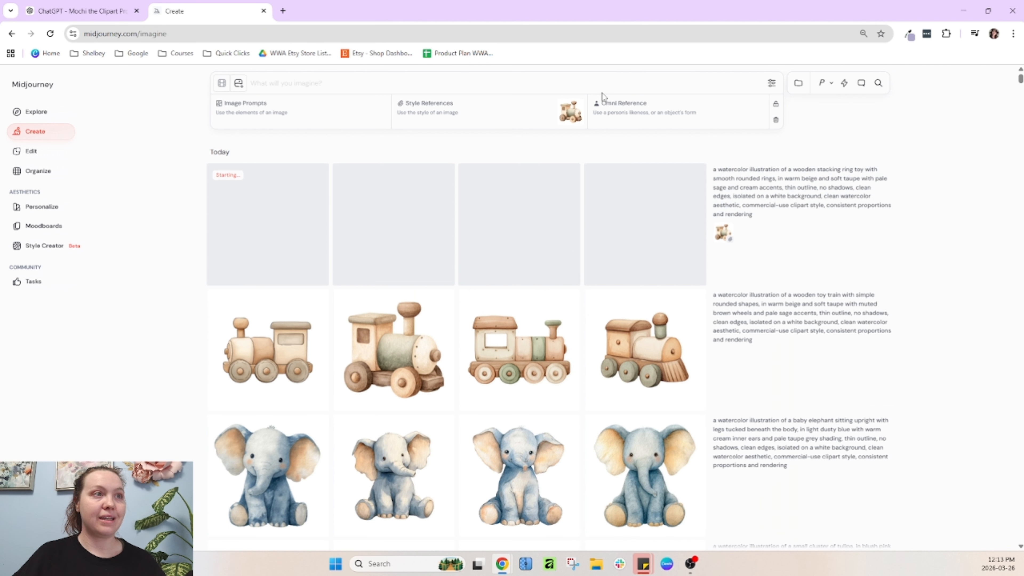
pyautogui.click(775, 105)
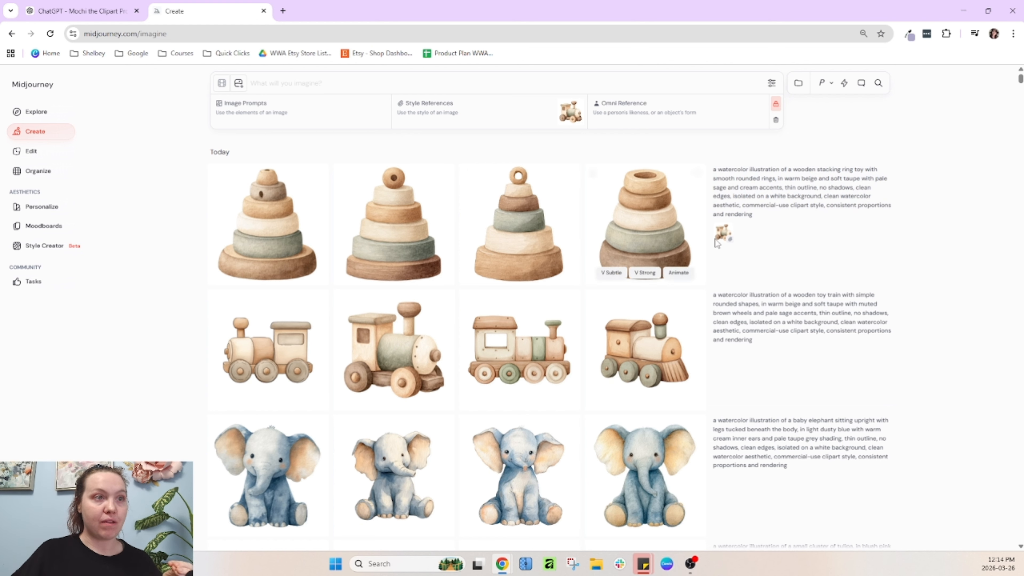
pyautogui.click(577, 118)
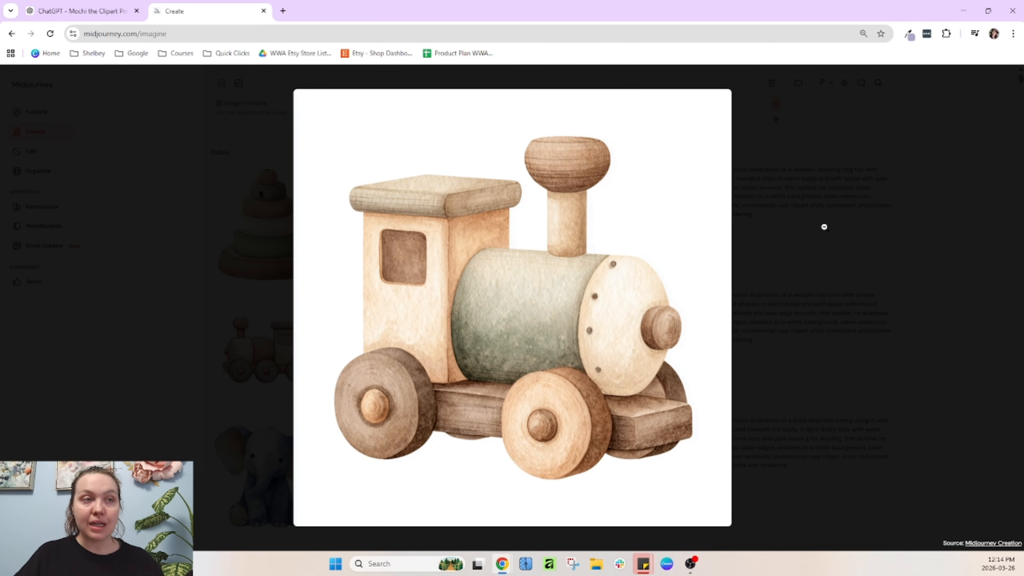
pyautogui.click(824, 222)
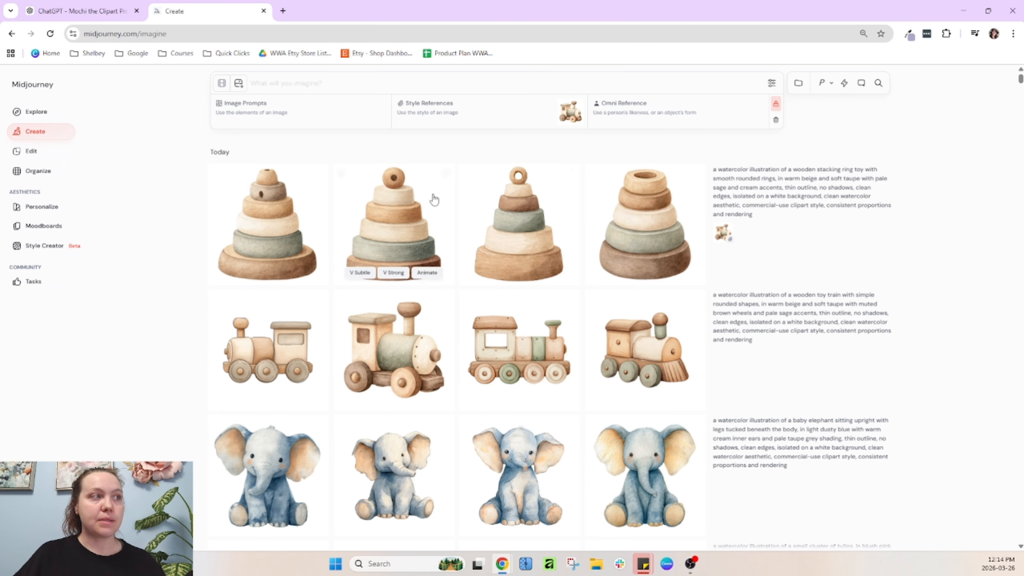
pyautogui.click(112, 8)
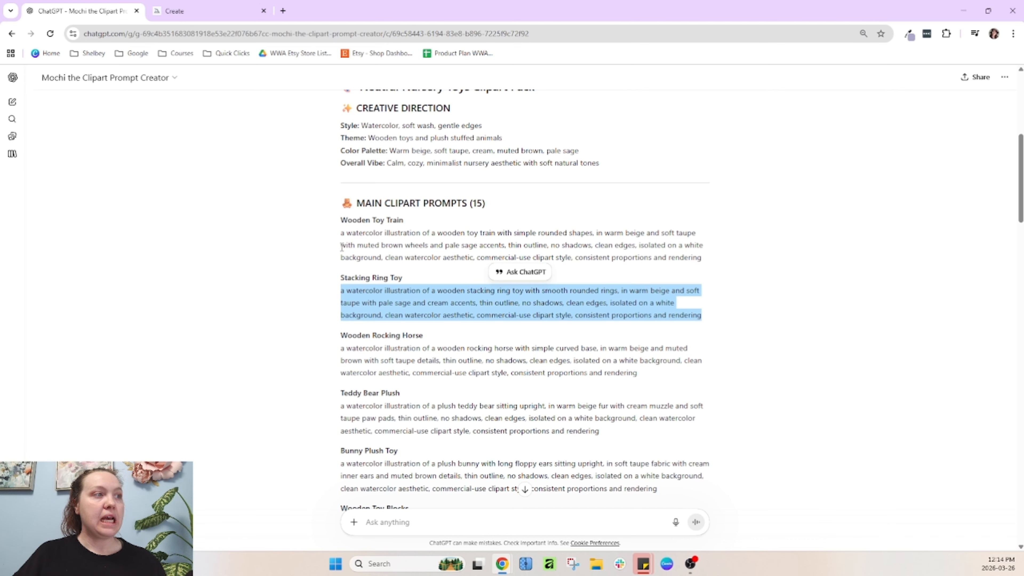
pyautogui.moveTo(341, 234); pyautogui.dragTo(446, 236)
pyautogui.click(449, 280)
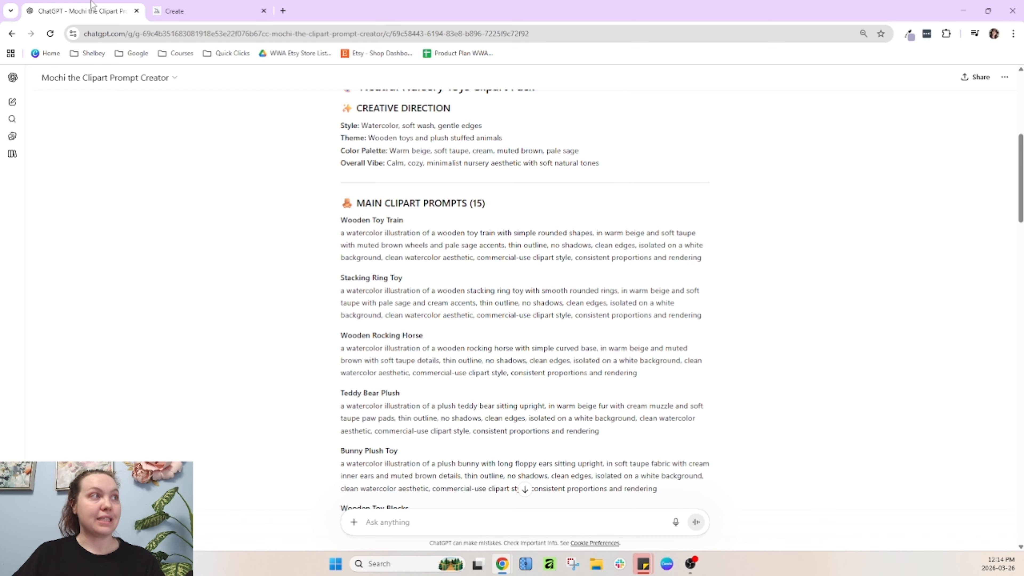
pyautogui.click(175, 11)
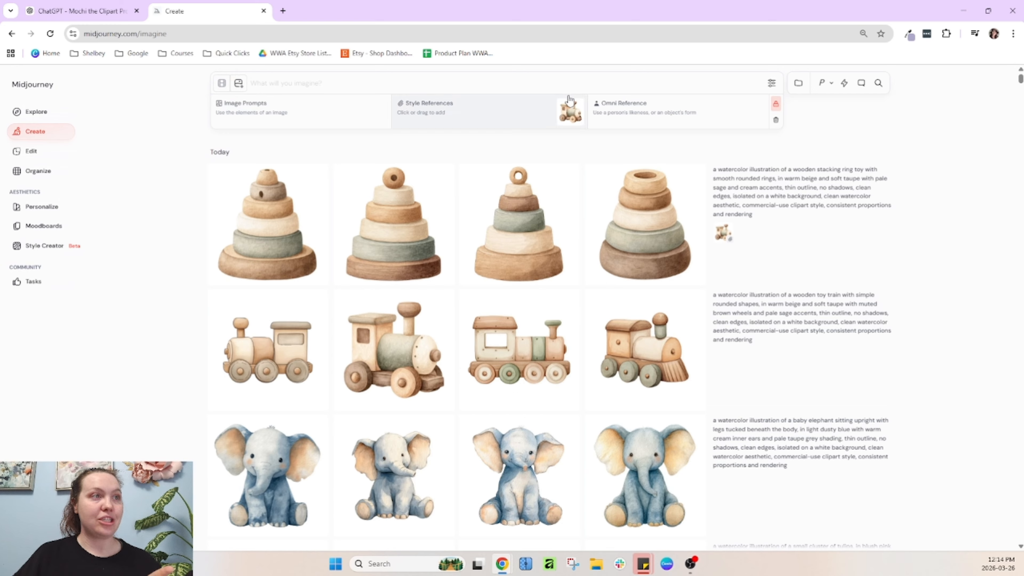
# Lower stylization to about 50, then copy the Wooden Rocking Horse prompt and submit it in Midjourney
pyautogui.click(772, 85)
pyautogui.moveTo(631, 177); pyautogui.dragTo(611, 176)
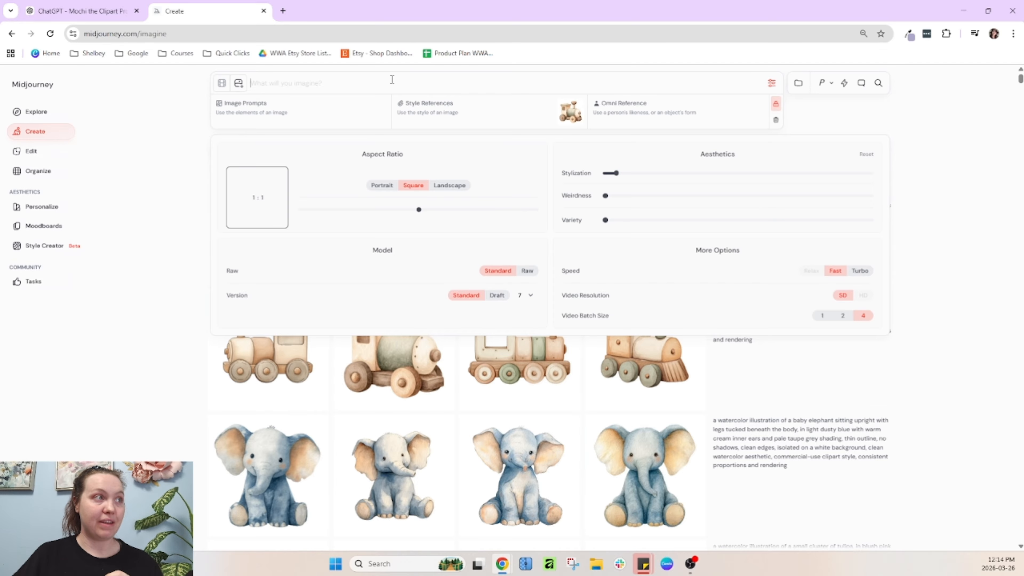
pyautogui.click(80, 11)
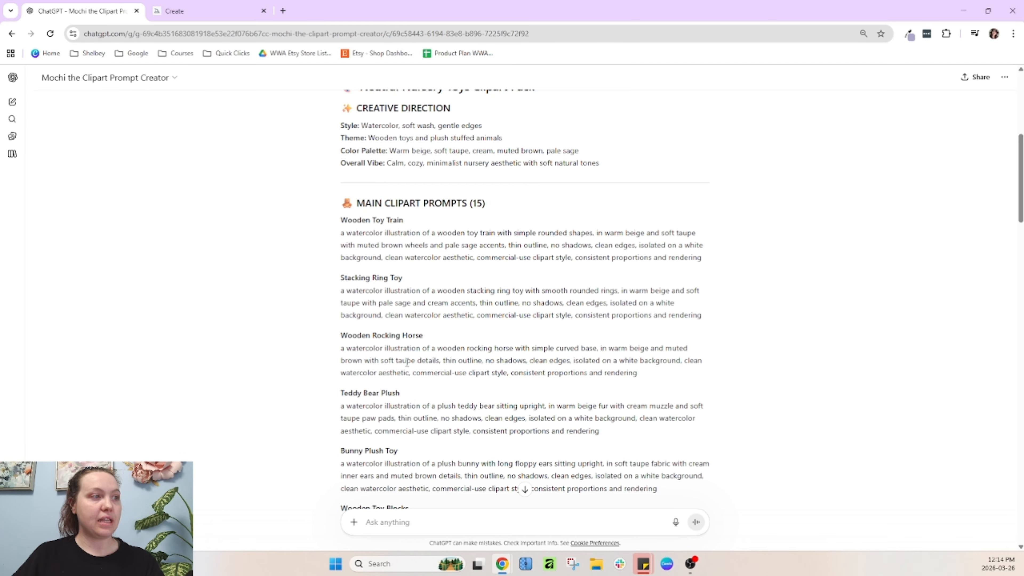
pyautogui.tripleClick(407, 361)
pyautogui.hotkey('ctrl', 'c')
pyautogui.click(162, 7)
pyautogui.hotkey('ctrl', 'v')
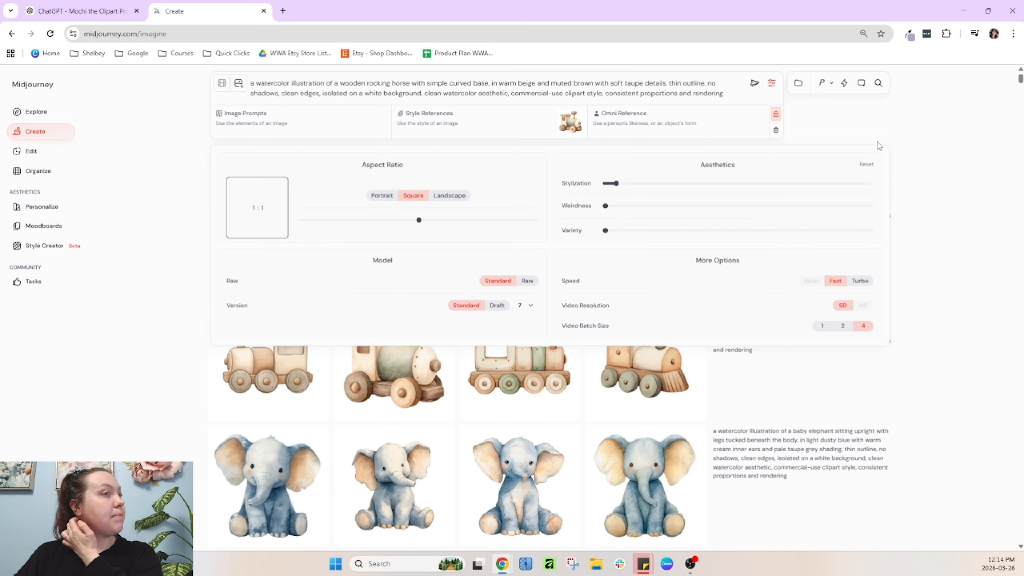
pyautogui.press('Return')
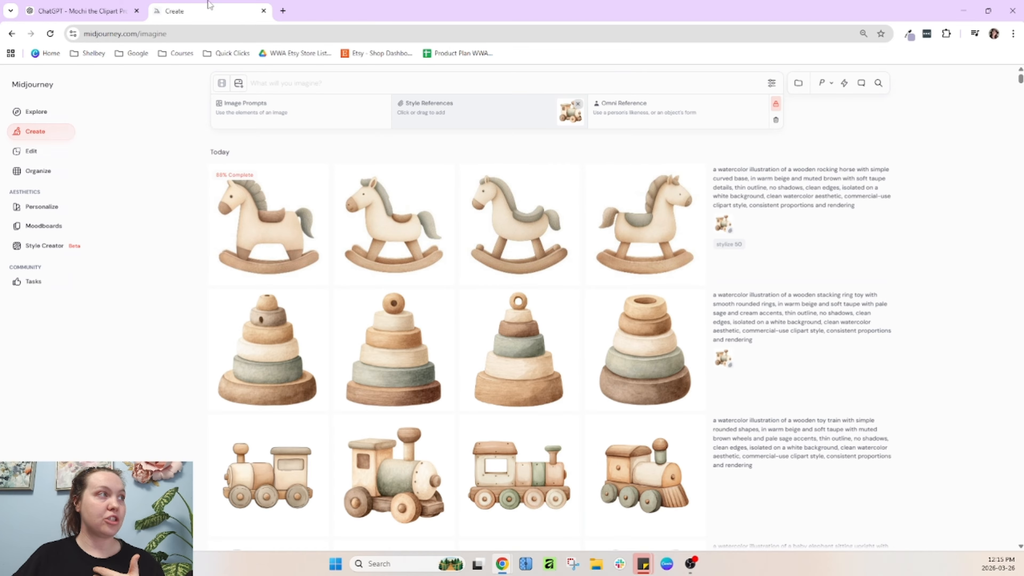
# Submit the Wooden Rocking Horse prompt again in Midjourney and compare the new set with the previous one
pyautogui.click(81, 11)
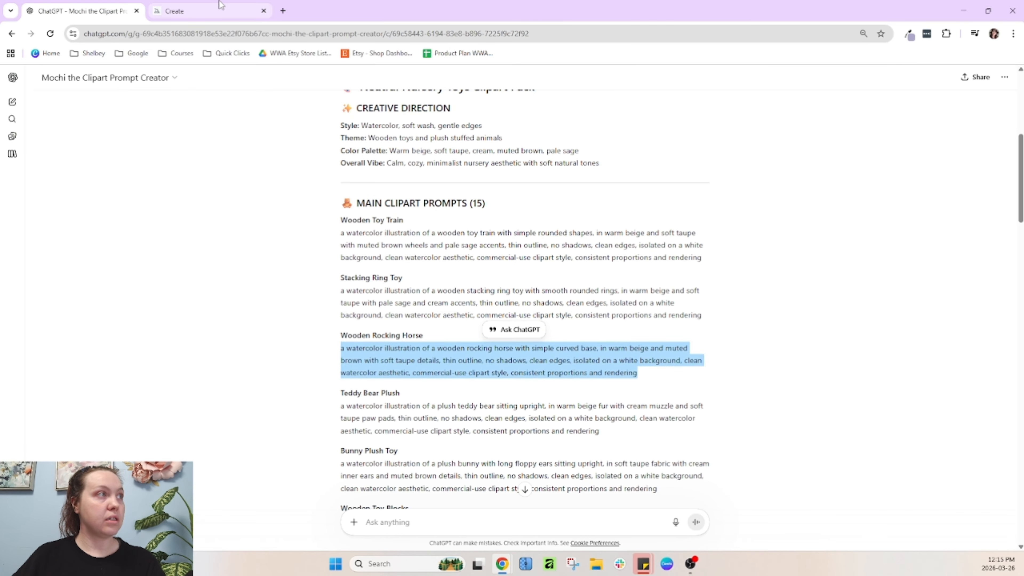
pyautogui.click(174, 11)
pyautogui.click(314, 82)
pyautogui.hotkey('ctrl', 'v')
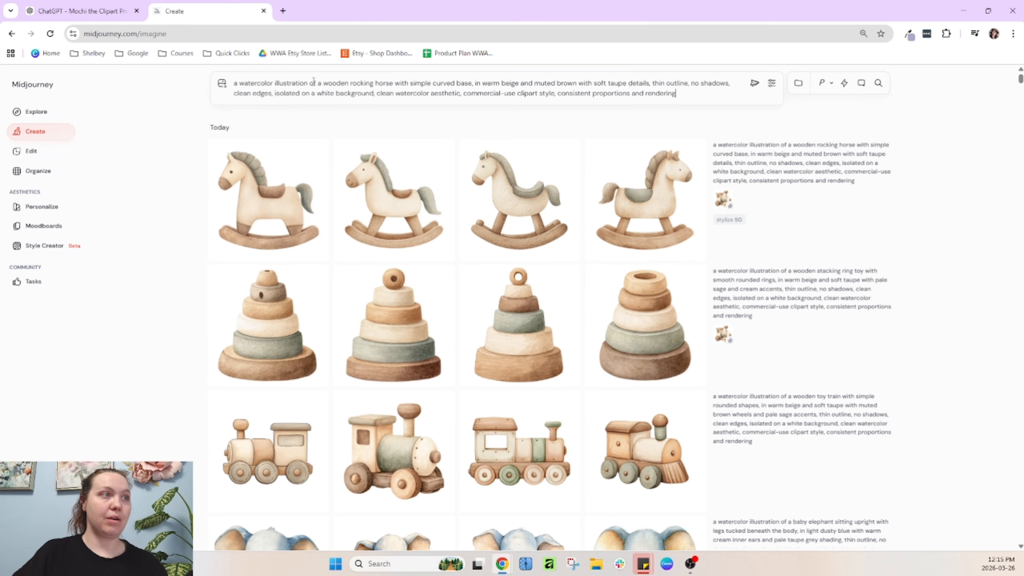
pyautogui.press('Return')
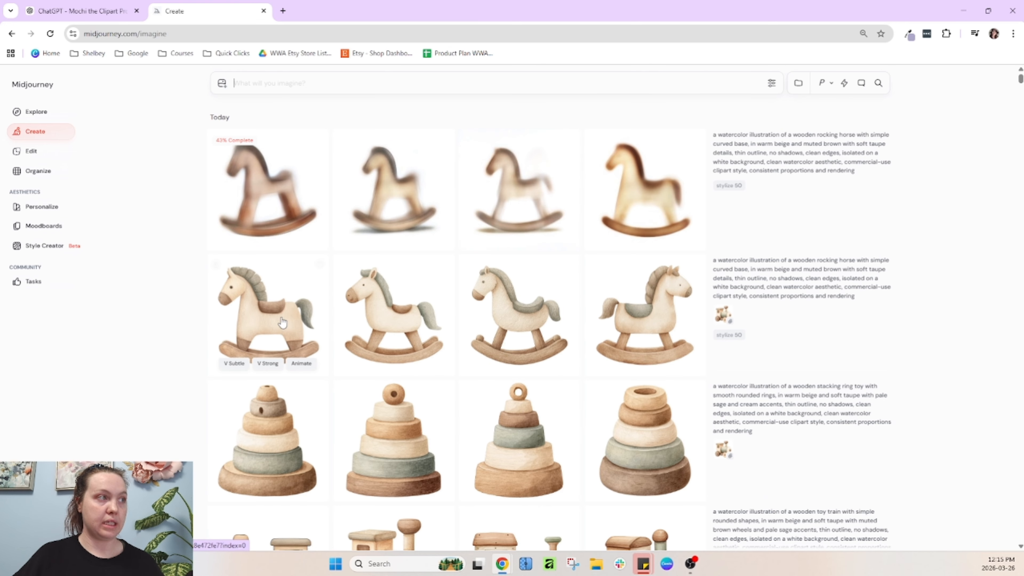
pyautogui.scroll(-3, 512, 255)
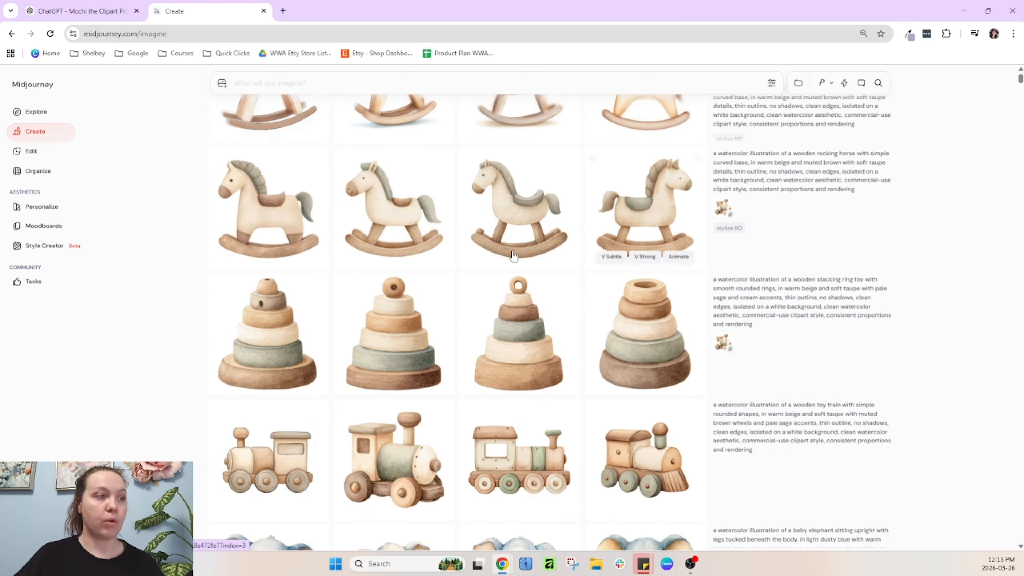
pyautogui.scroll(3, 513, 256)
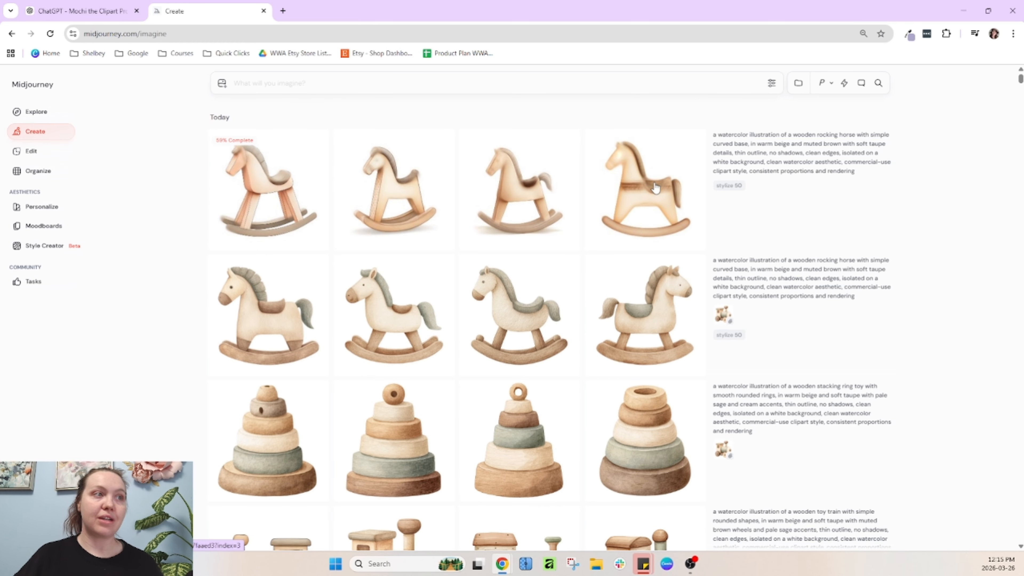
pyautogui.moveTo(746, 143)
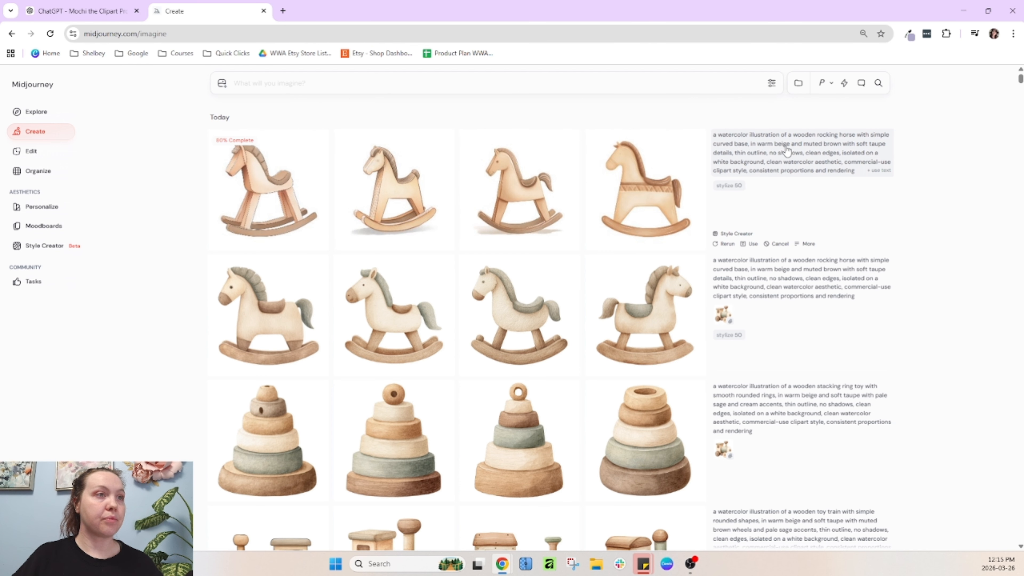
# Open ChatGPT in a new tab and submit the Wooden Toy Train prompt there
pyautogui.click(282, 11)
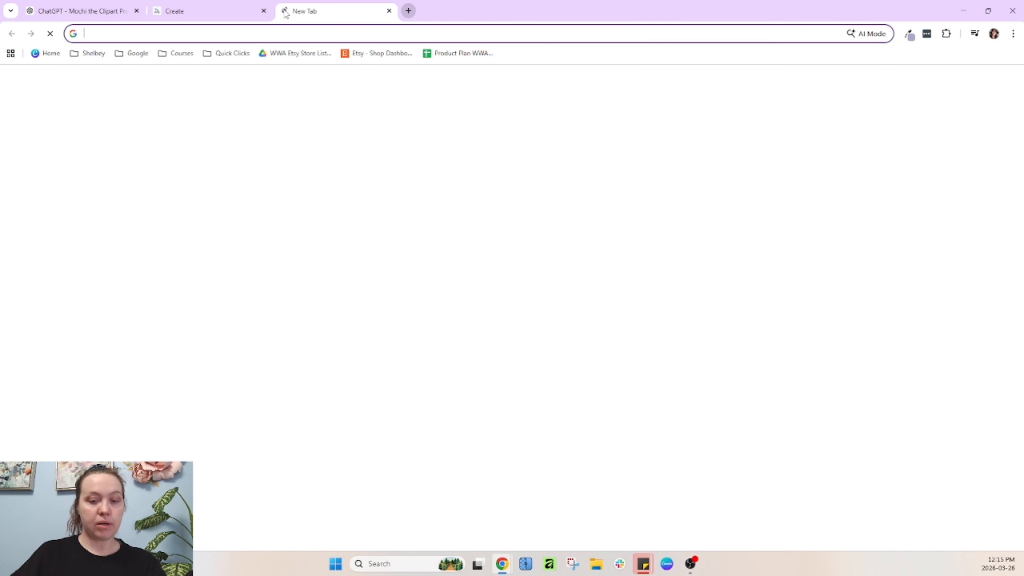
pyautogui.write('chat')
pyautogui.press('Return')
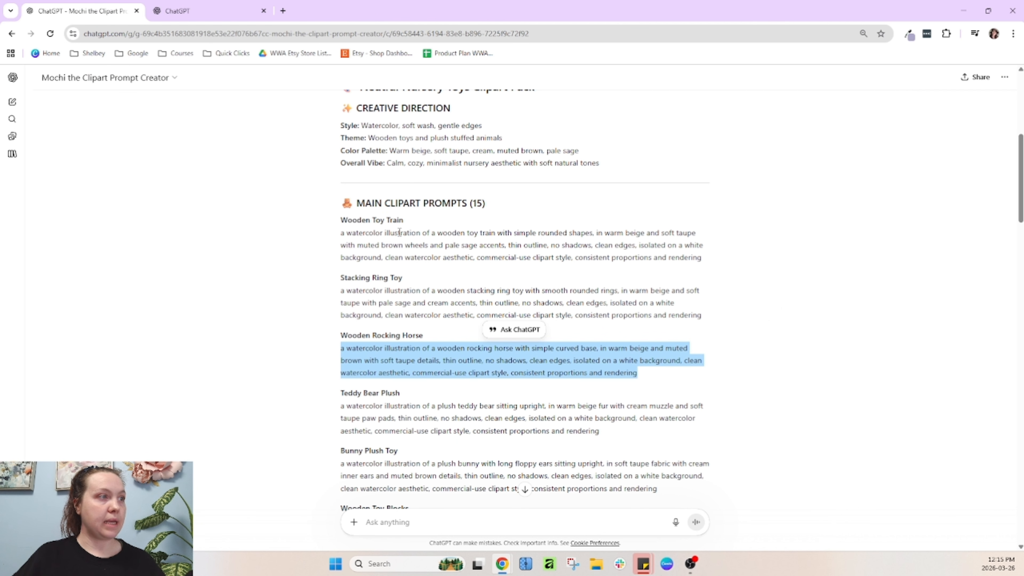
pyautogui.click(399, 232)
pyautogui.tripleClick(400, 233)
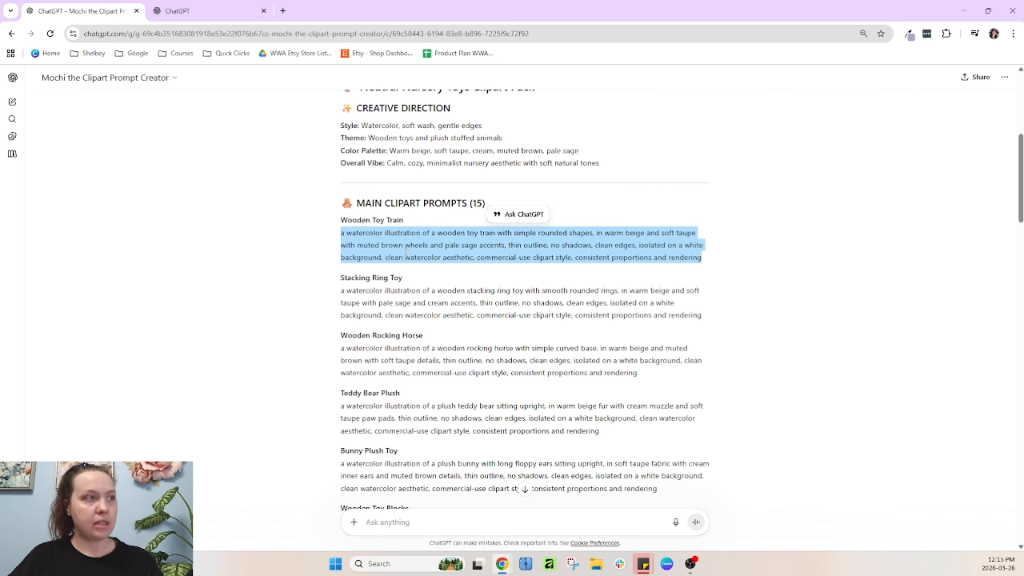
pyautogui.hotkey('ctrl', 'Tab')
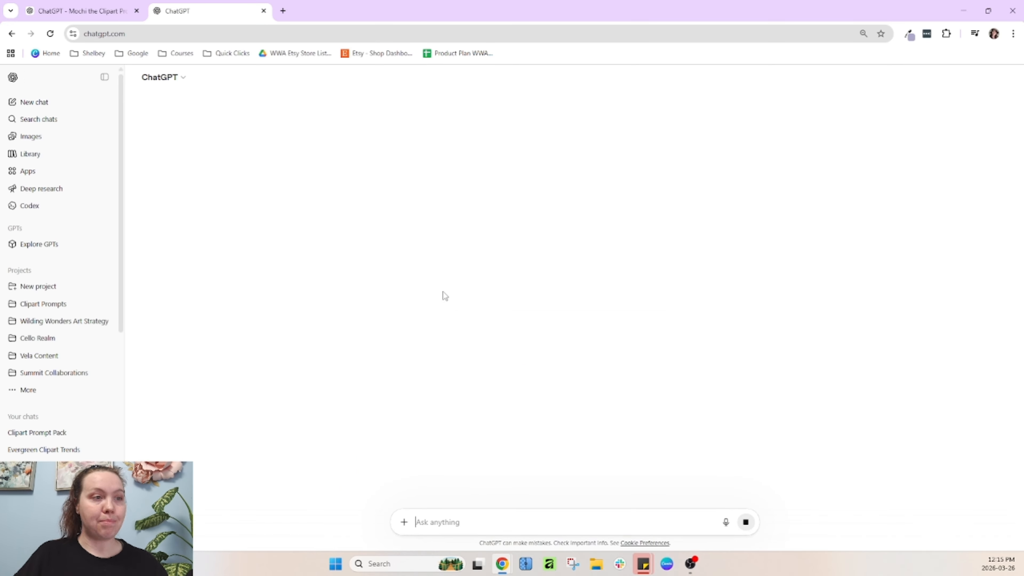
pyautogui.hotkey('ctrl', 'v')
pyautogui.press('Return')
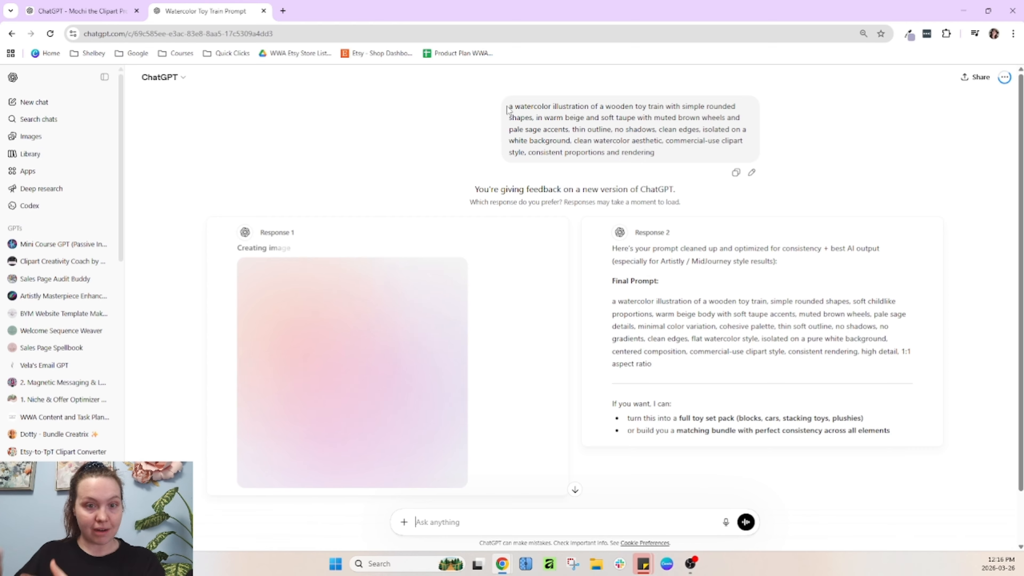
# Prefer the image-generating response and ask for aspect ratio 1:1
pyautogui.scroll(-1, 352, 318)
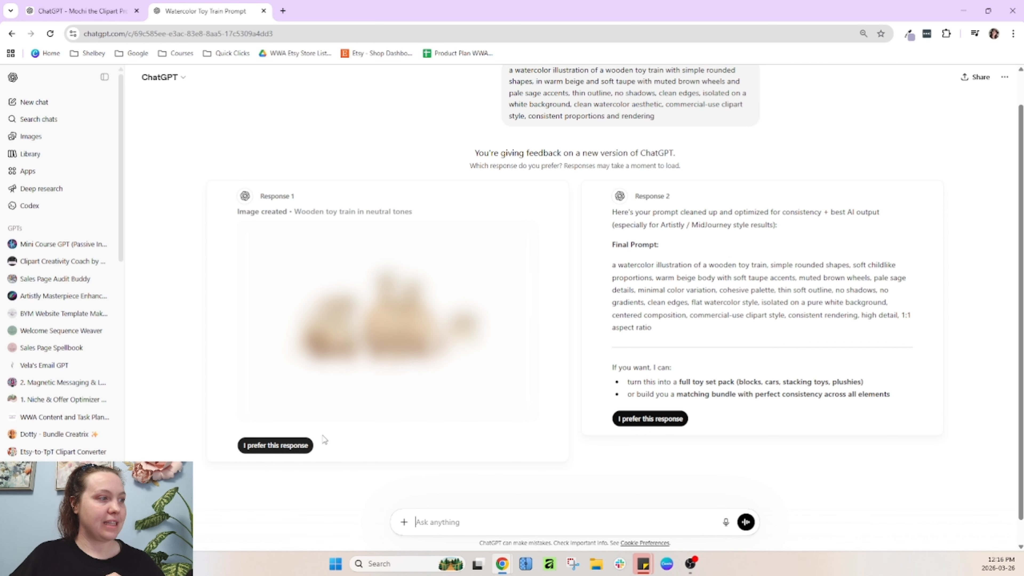
pyautogui.click(275, 445)
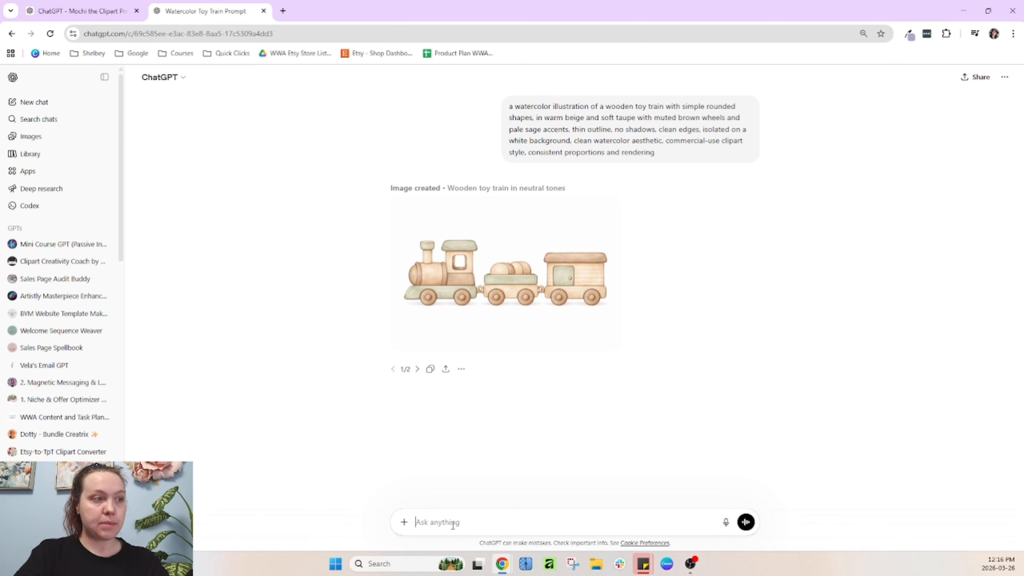
pyautogui.write('aspect ratio 1')
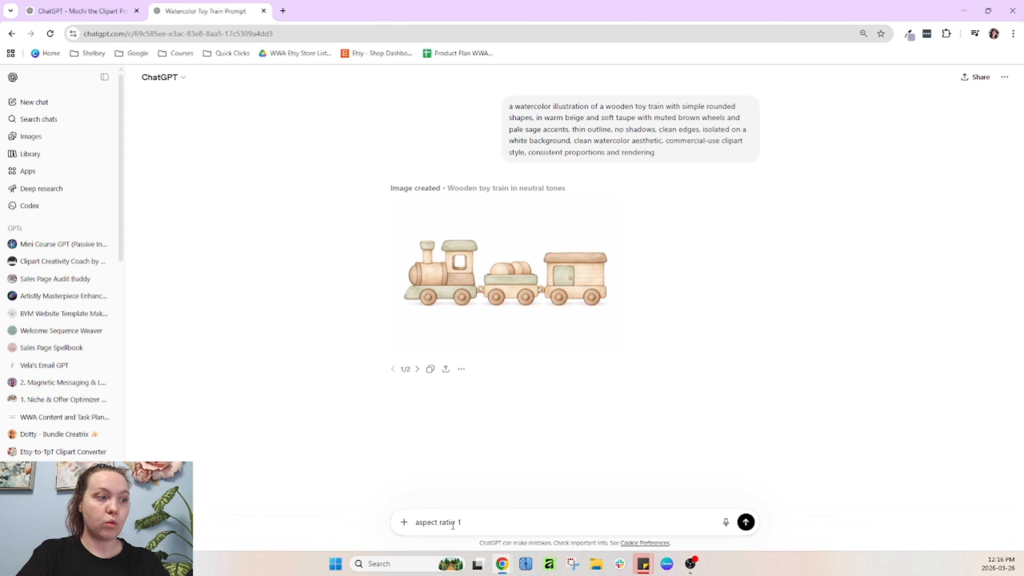
pyautogui.write(':1')
pyautogui.press('Return')
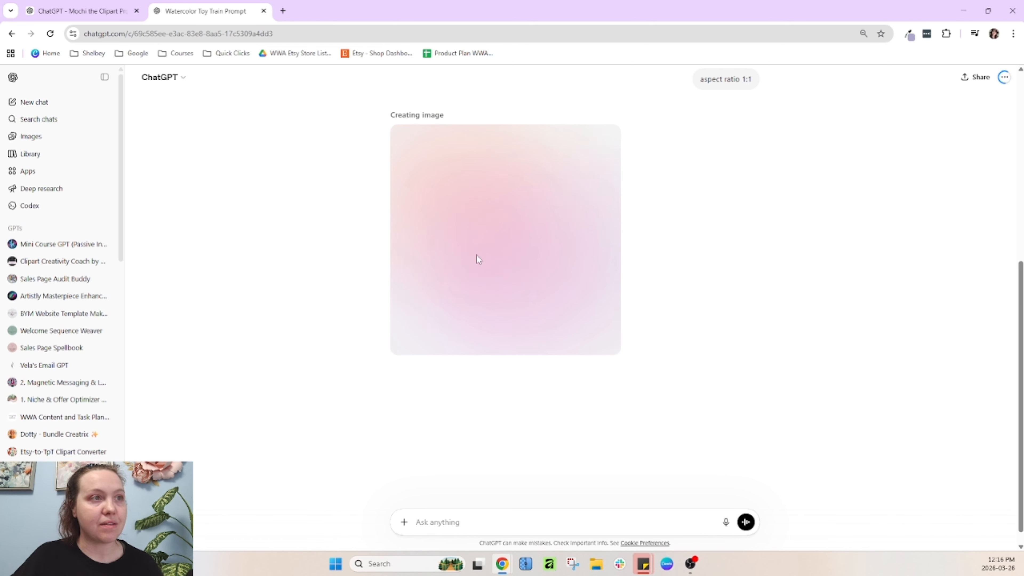
# Scroll through the chat to compare the original and 1:1 train images
pyautogui.scroll(2, 796, 339)
pyautogui.scroll(2, 816, 325)
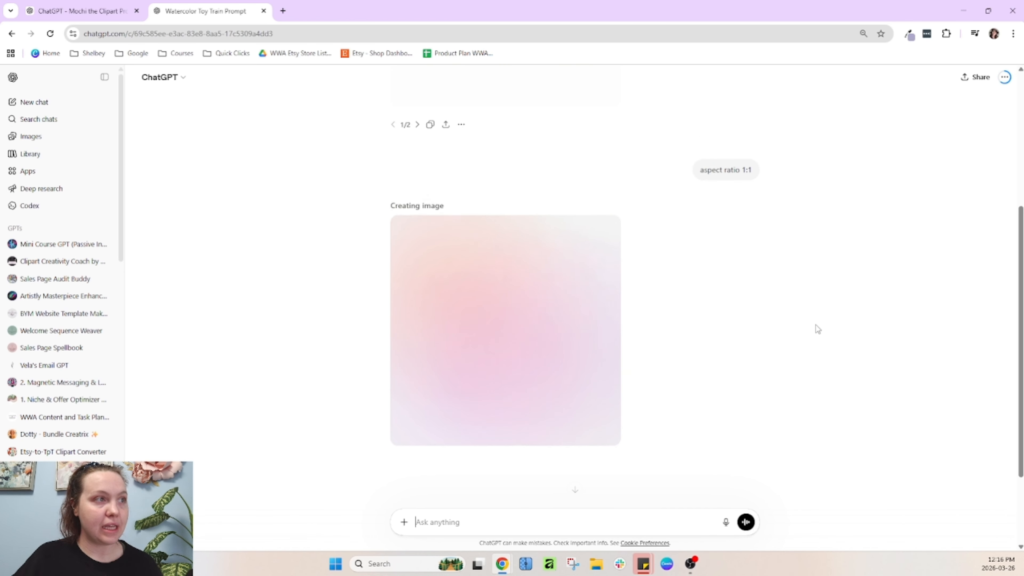
pyautogui.scroll(2, 817, 334)
pyautogui.scroll(-3, 786, 323)
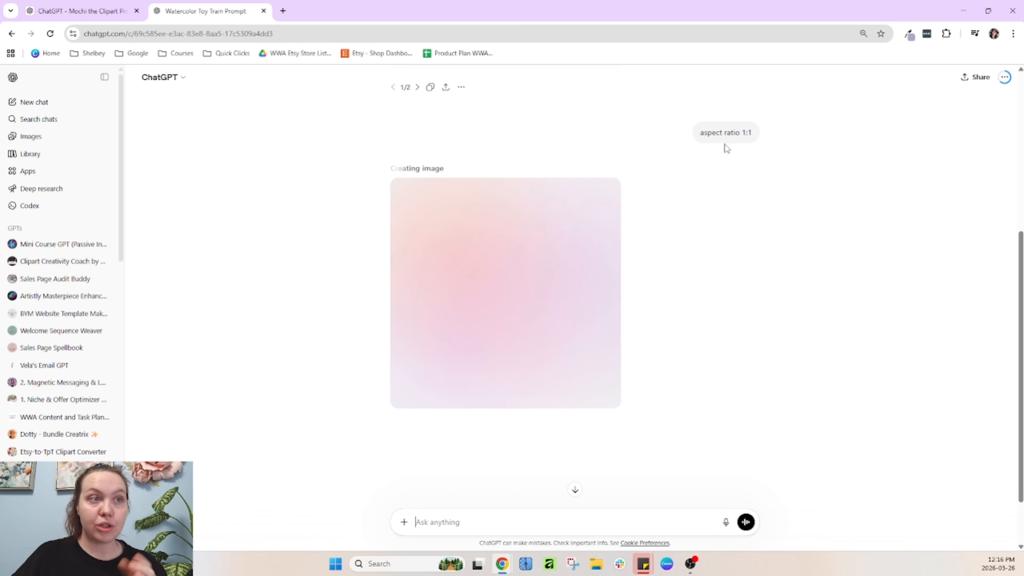
pyautogui.scroll(4, 725, 199)
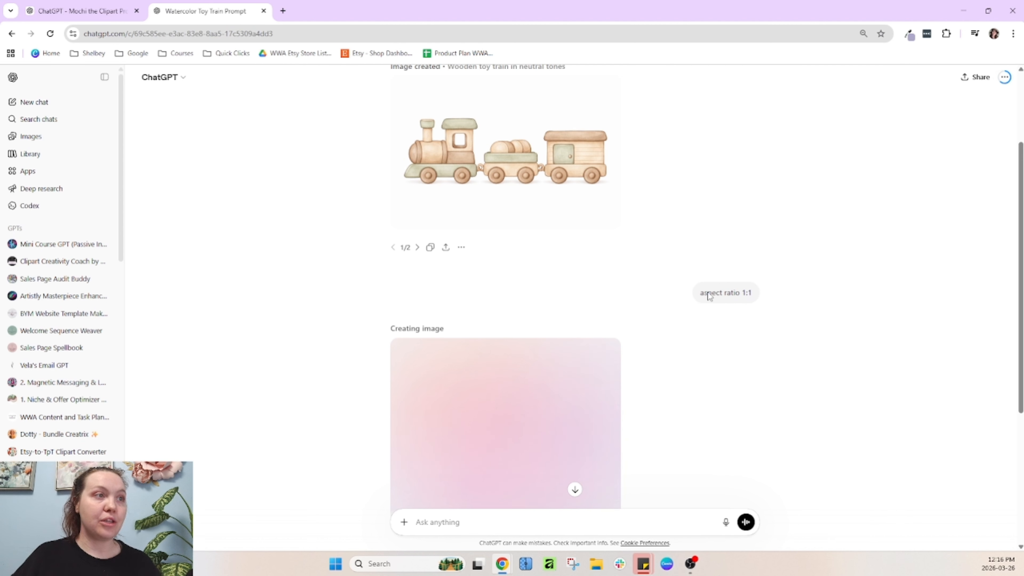
pyautogui.scroll(-5, 674, 359)
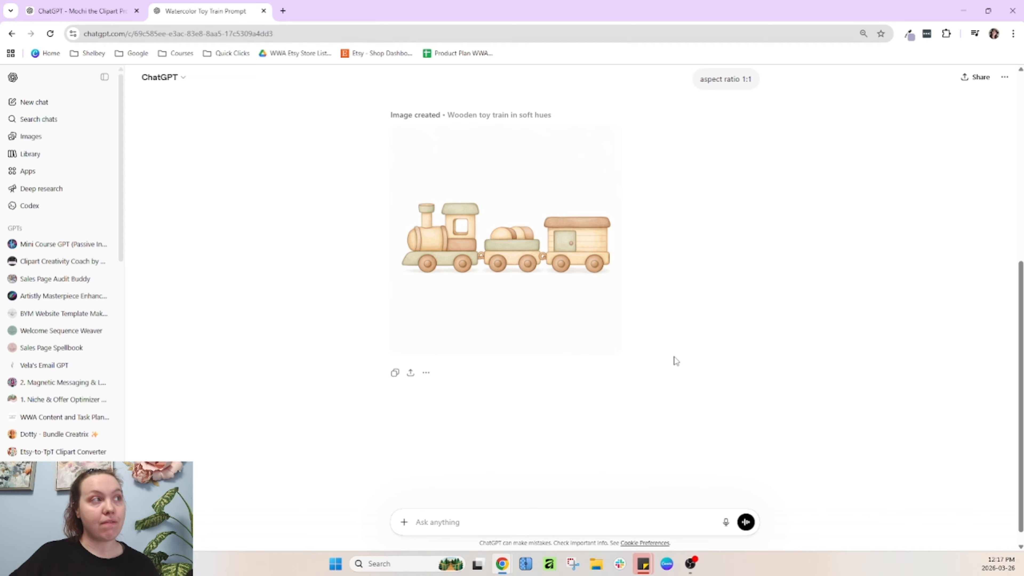
pyautogui.scroll(2, 572, 307)
pyautogui.scroll(-2, 572, 307)
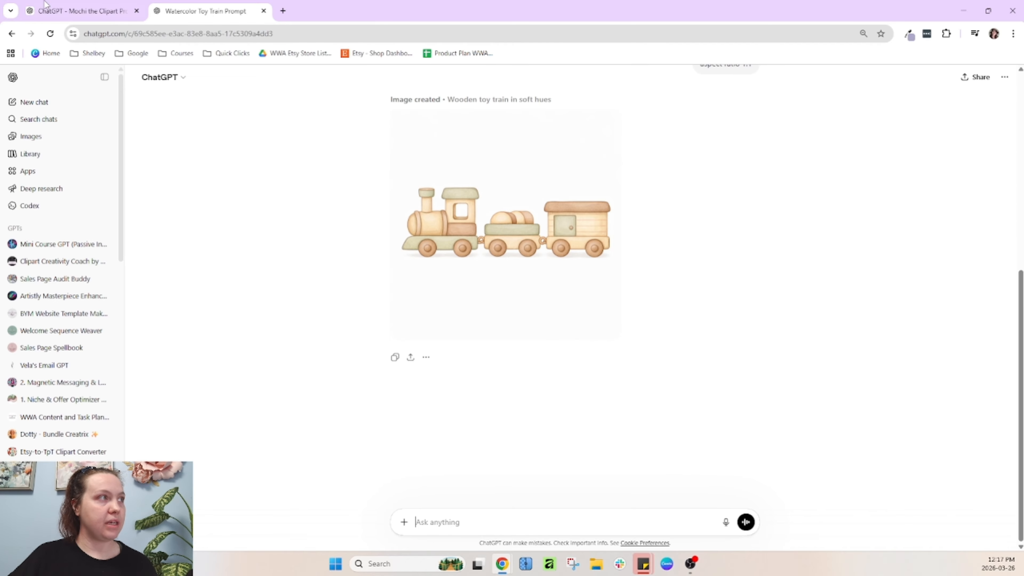
# Copy the Stacking Ring Toy prompt from the clipart prompt GPT and submit it in the ChatGPT image chat
pyautogui.click(80, 11)
pyautogui.tripleClick(397, 299)
pyautogui.hotkey('ctrl', 'c')
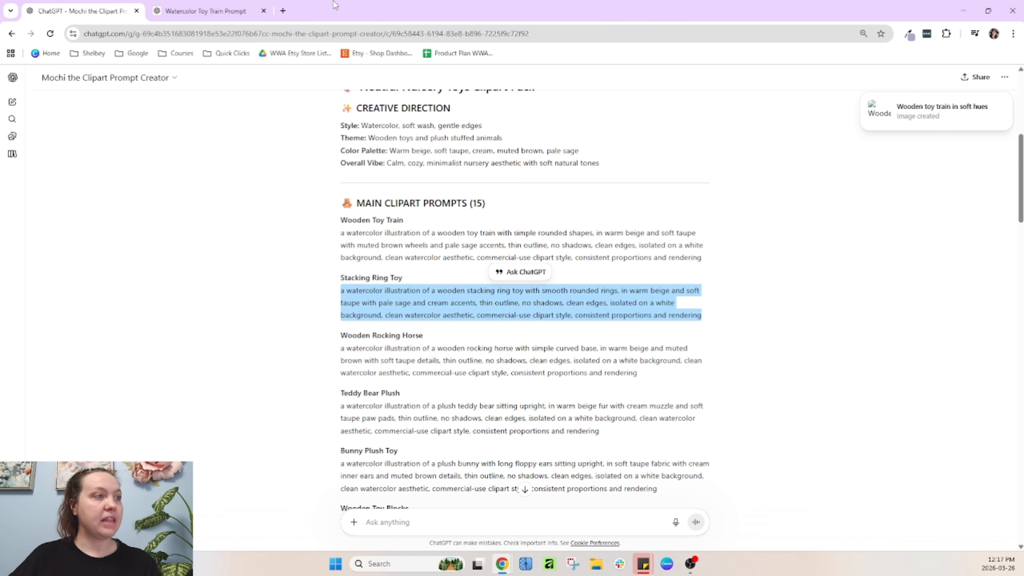
pyautogui.hotkey('ctrl', 'Tab')
pyautogui.hotkey('ctrl', 'v')
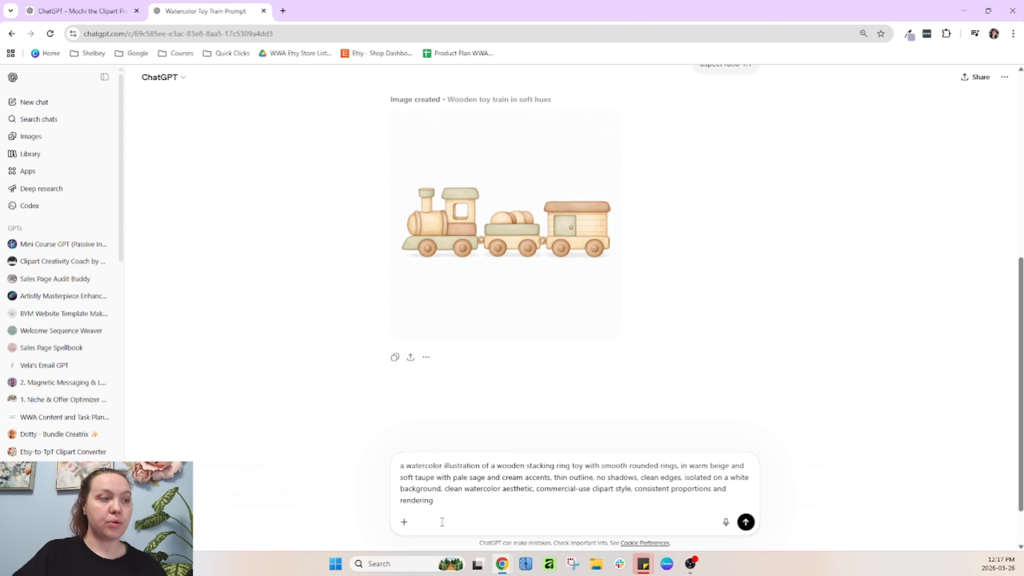
pyautogui.press('Return')
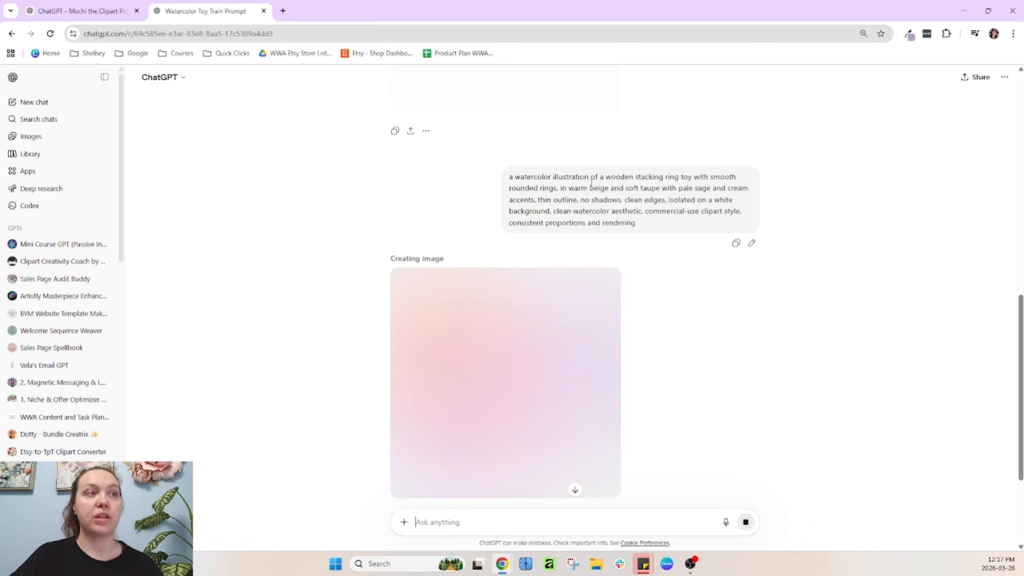
# Scroll through the chat to compare the stacking ring toy image with the earlier train image
pyautogui.scroll(3, 692, 233)
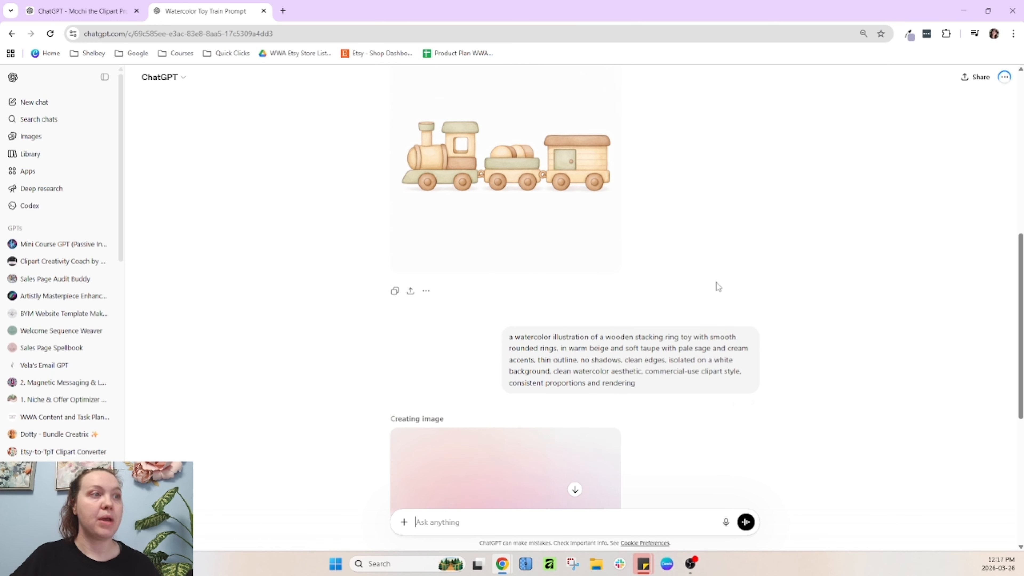
pyautogui.scroll(-3, 718, 286)
pyautogui.scroll(-4, 642, 275)
pyautogui.scroll(3, 679, 313)
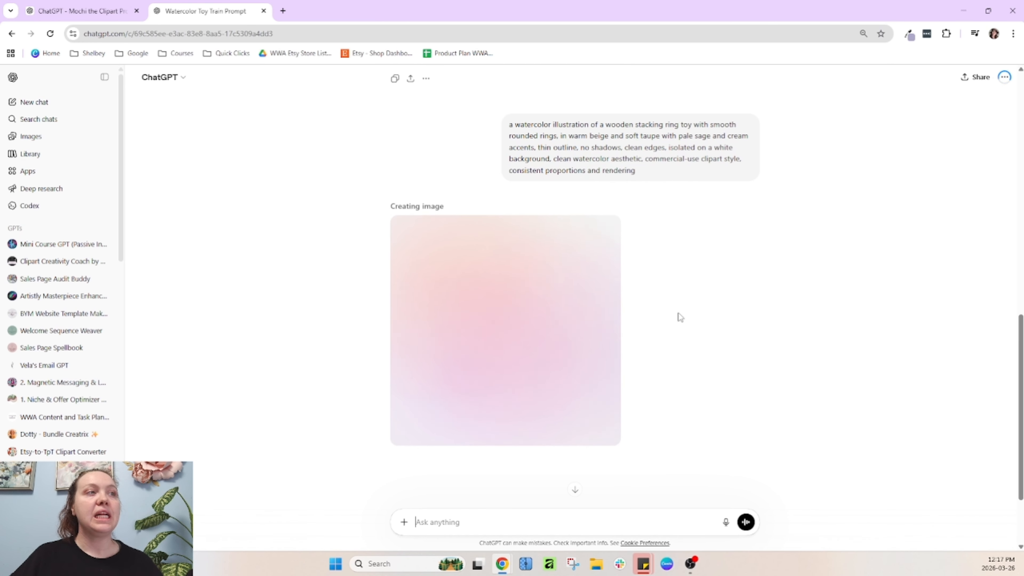
pyautogui.scroll(5, 553, 352)
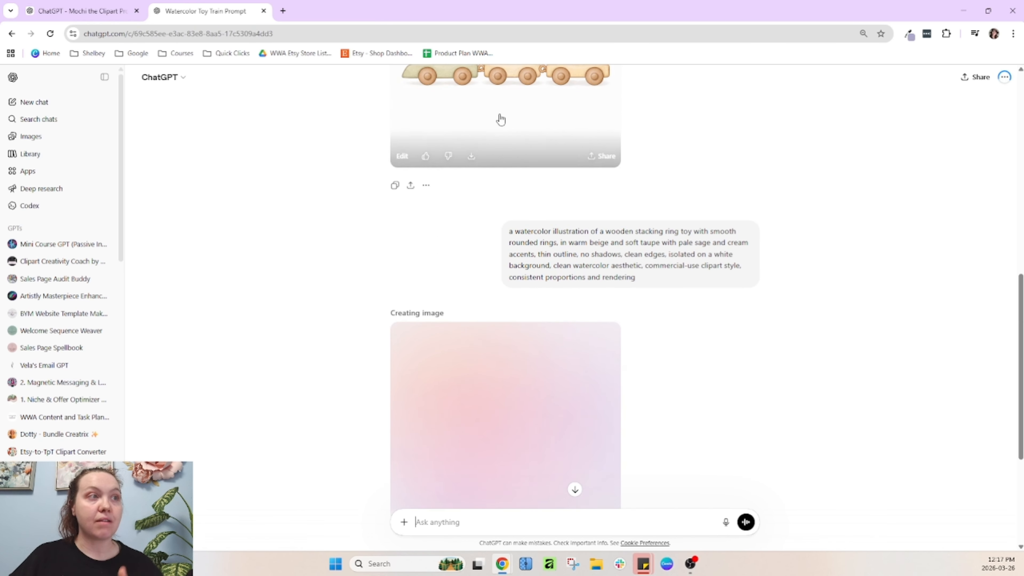
pyautogui.scroll(1, 585, 251)
pyautogui.scroll(-5, 567, 376)
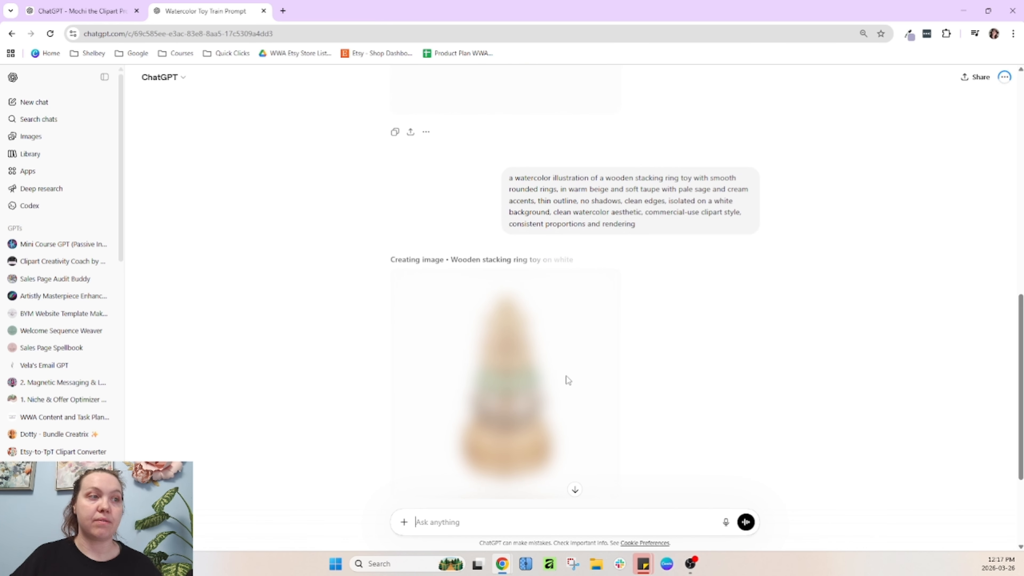
pyautogui.scroll(-1, 645, 353)
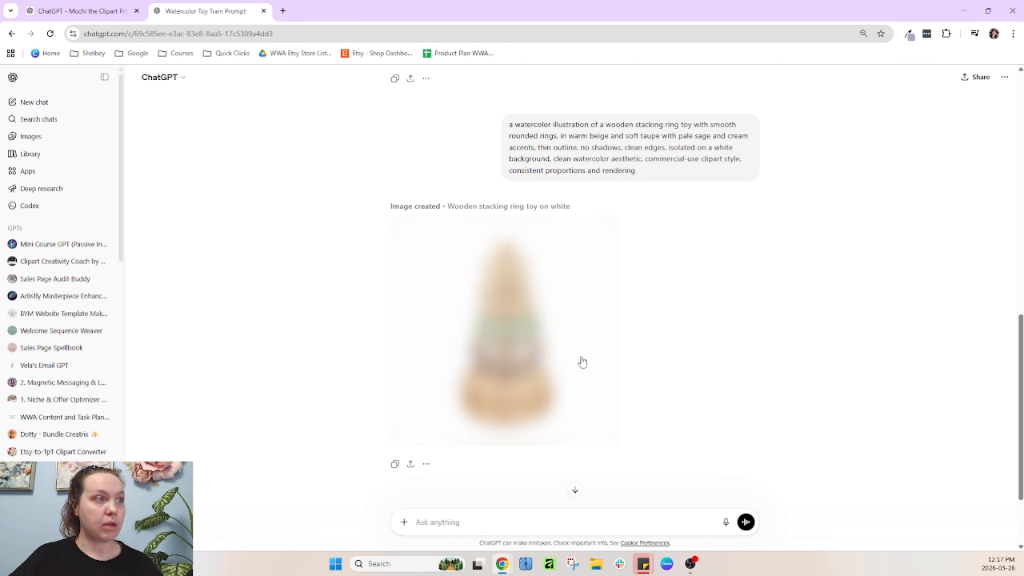
pyautogui.scroll(4, 665, 388)
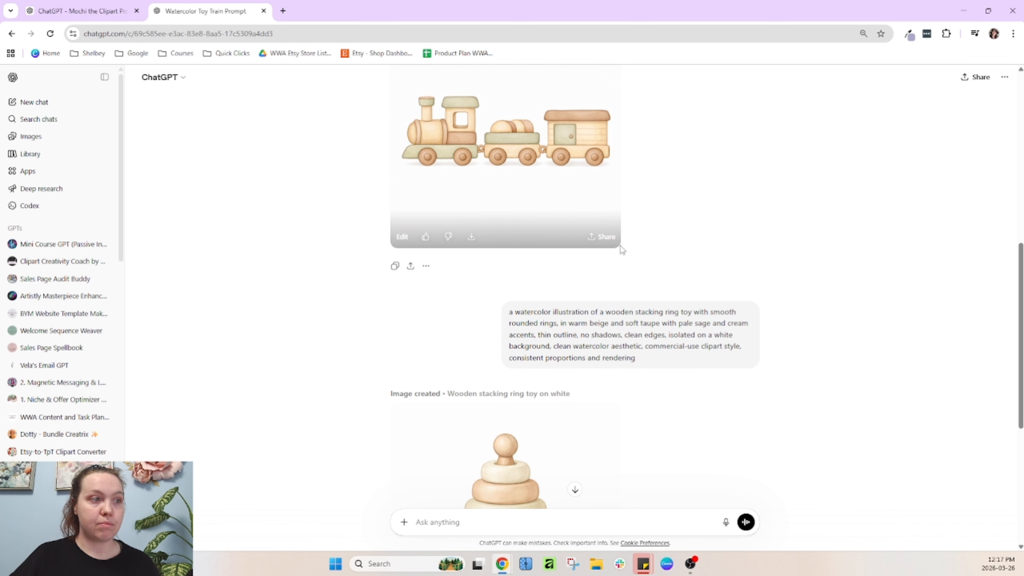
pyautogui.scroll(-4, 508, 426)
pyautogui.scroll(-2, 609, 410)
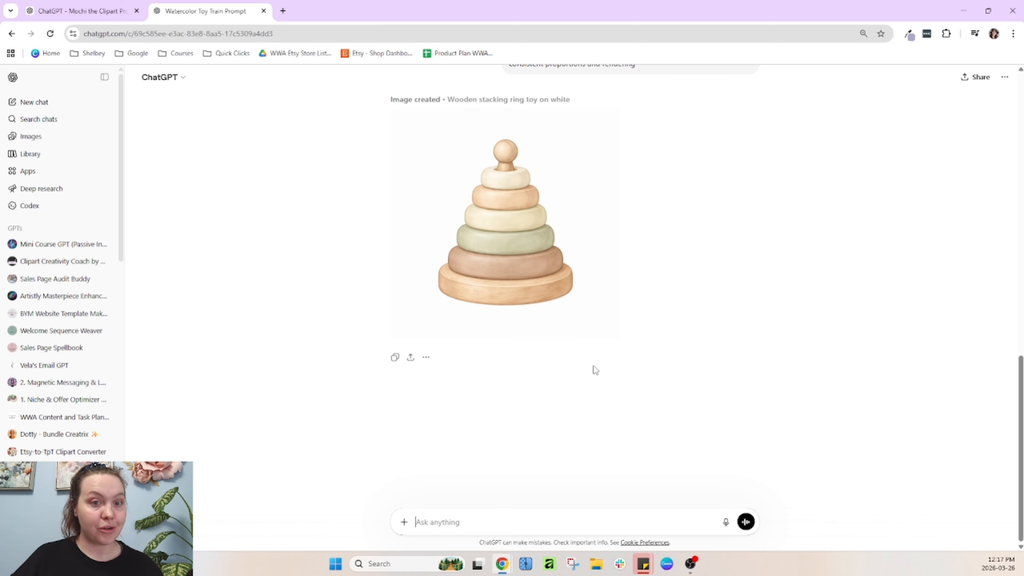
pyautogui.moveTo(515, 268)
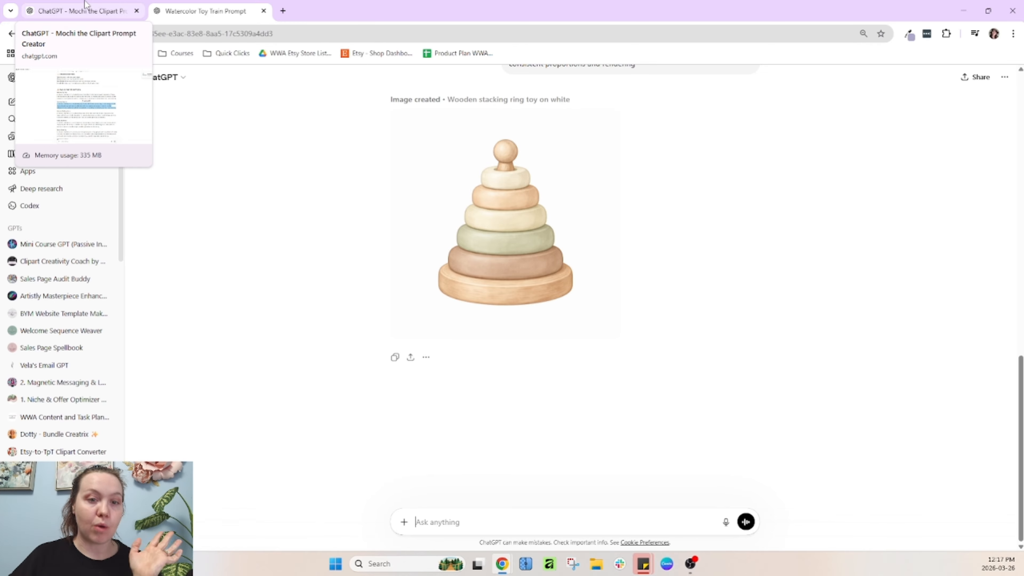
pyautogui.scroll(4, 537, 242)
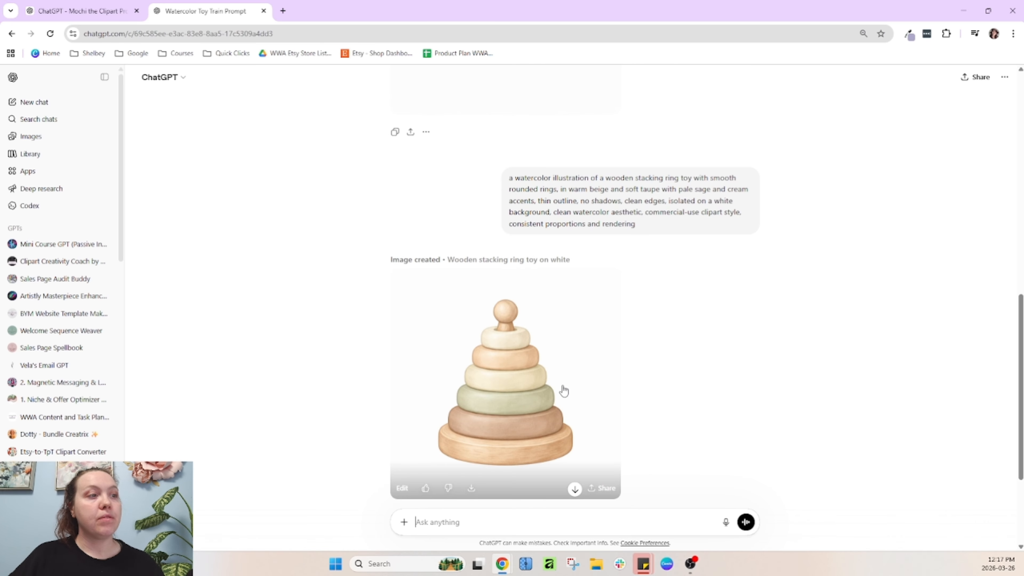
pyautogui.scroll(4, 500, 459)
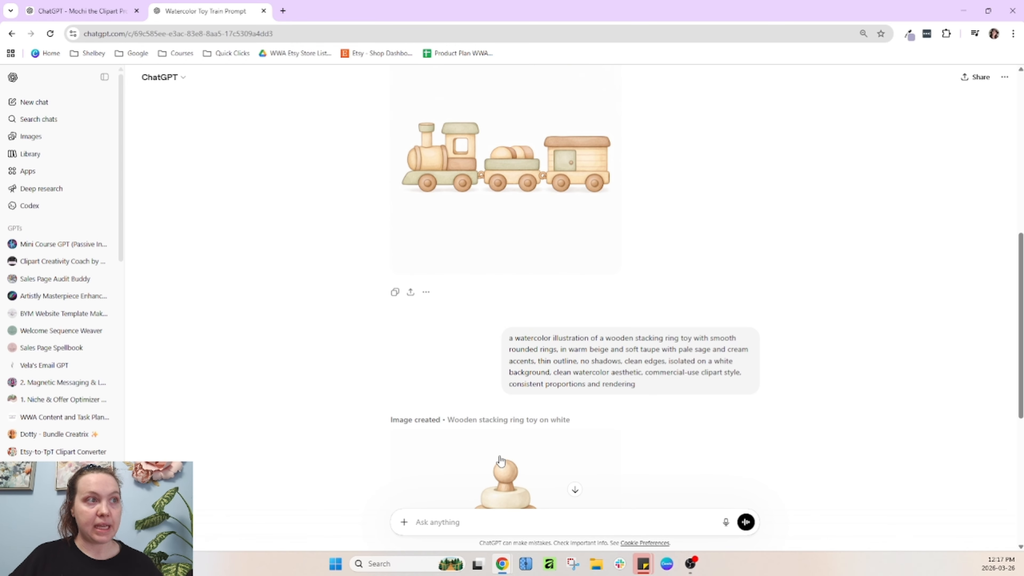
pyautogui.scroll(1, 420, 266)
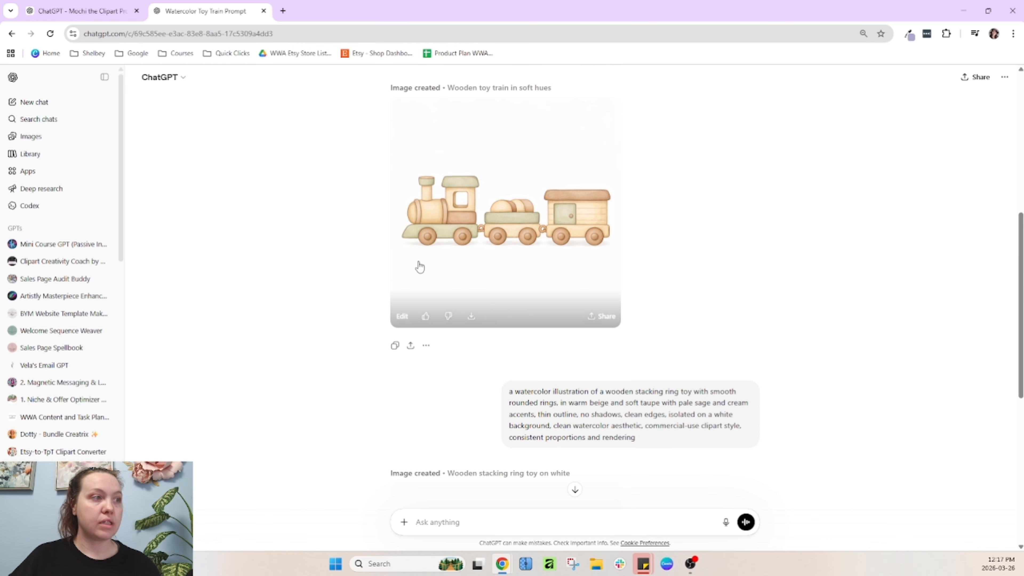
# Download the wooden train image and attach the downloaded file to a new chat message
pyautogui.click(470, 317)
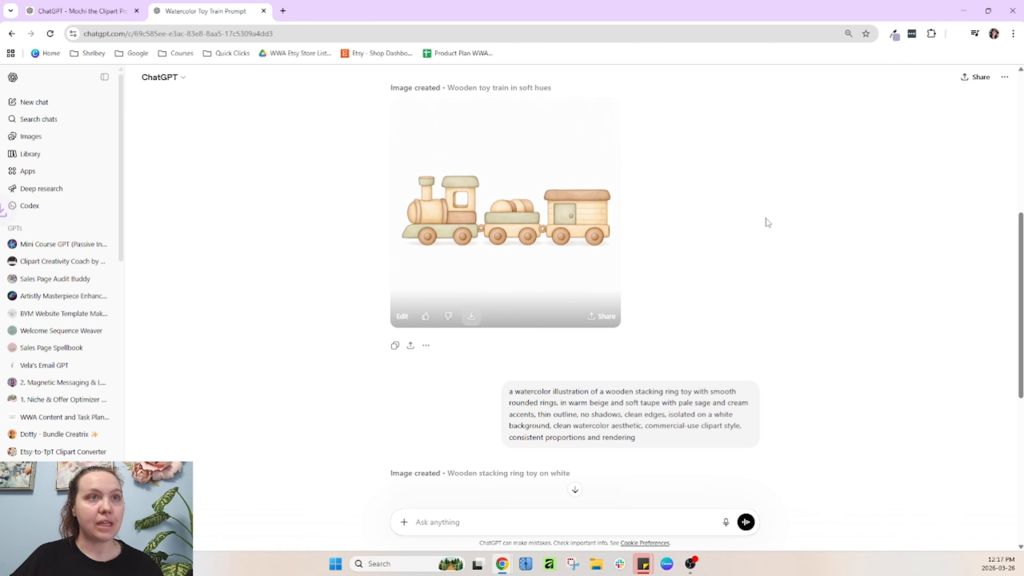
pyautogui.scroll(-9, 846, 202)
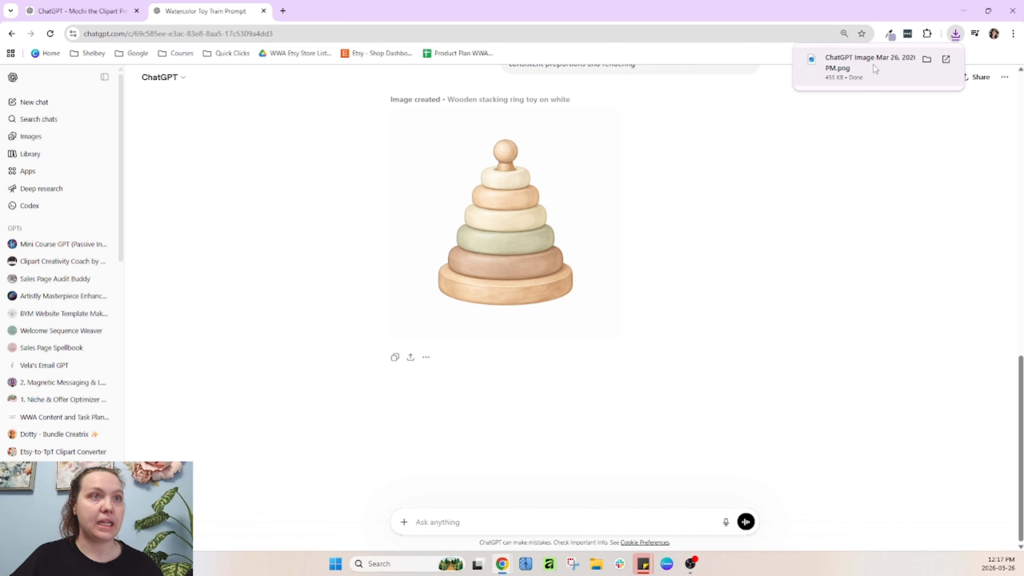
pyautogui.moveTo(883, 64); pyautogui.dragTo(566, 471)
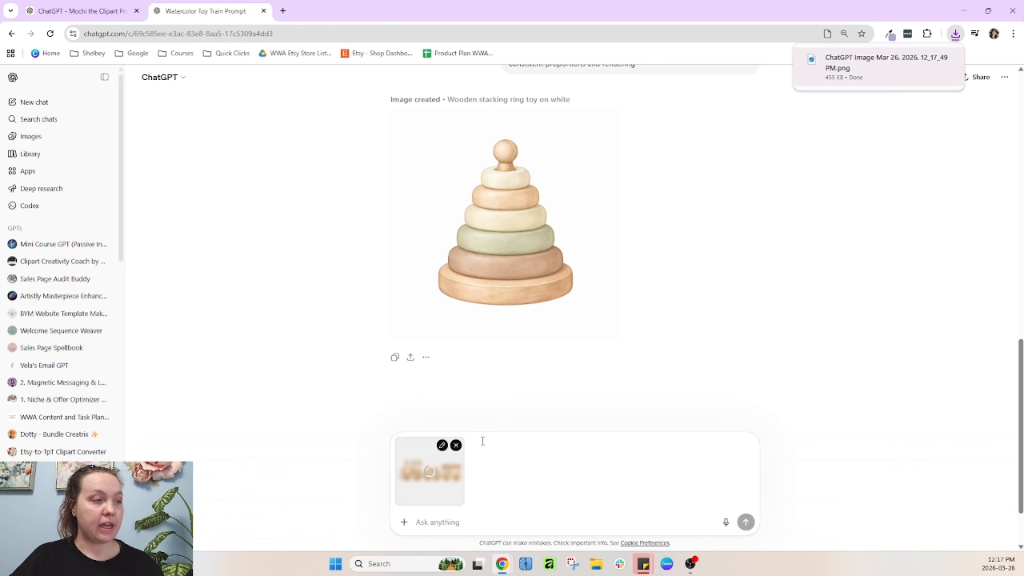
pyautogui.click(446, 527)
# Send the Wooden Rocking Horse prompt with the attached train, prefixed by "use this image as a style reference only,"
pyautogui.click(89, 11)
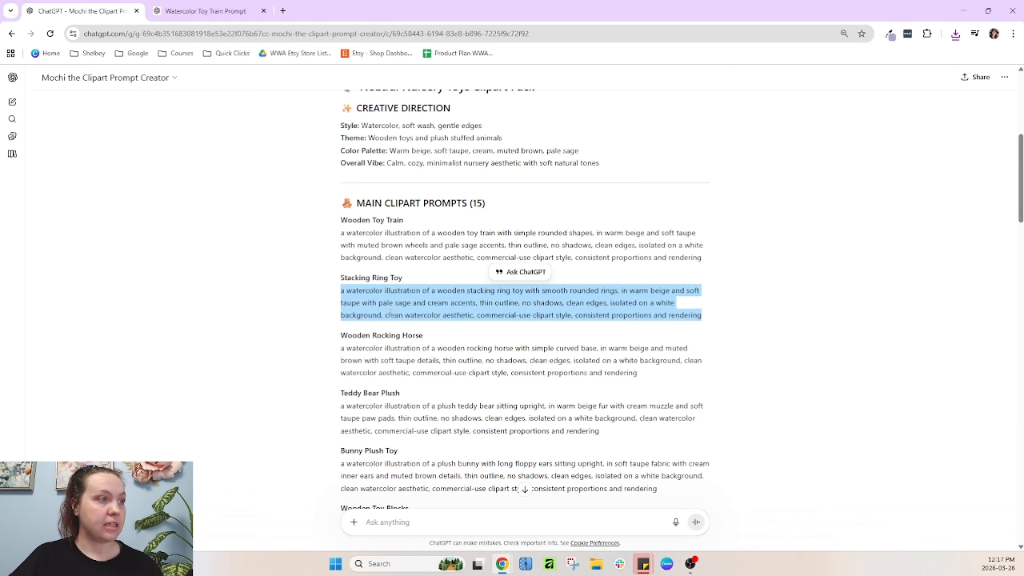
pyautogui.click(387, 350)
pyautogui.hotkey('ctrl', 'Tab')
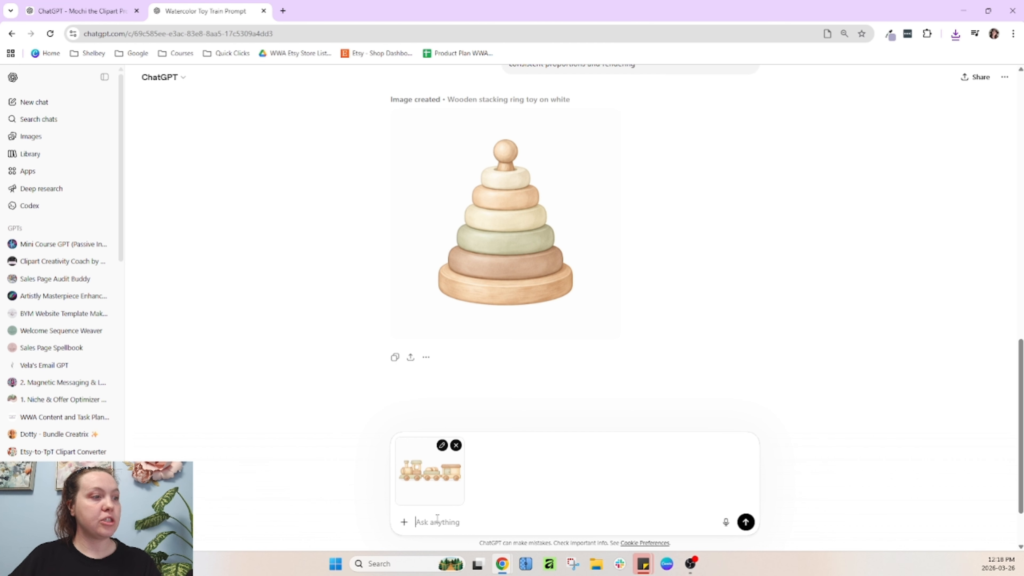
pyautogui.write('use this ima')
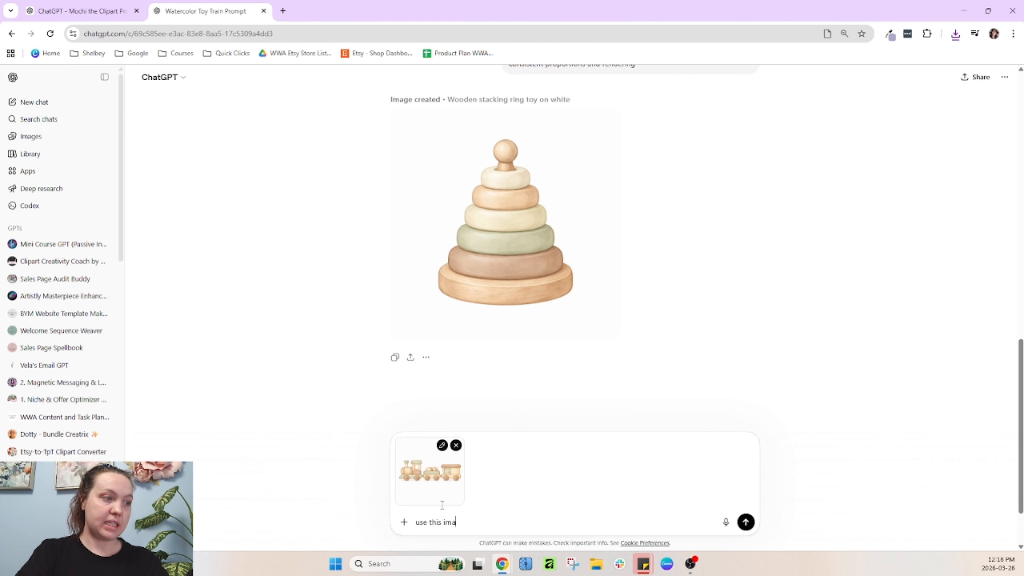
pyautogui.write('ge as a styleref')
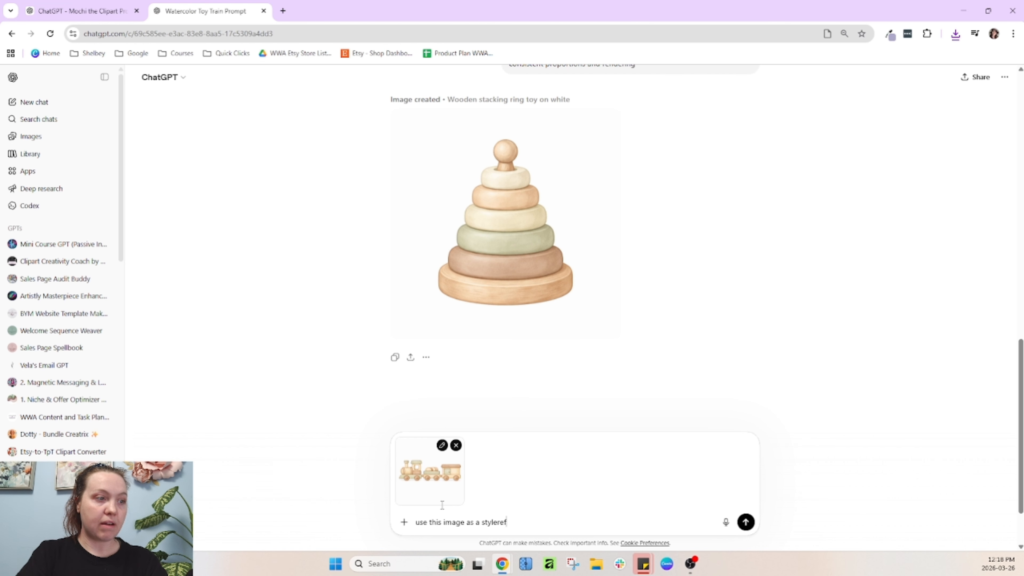
pyautogui.write('e')
pyautogui.press('BackSpace')
pyautogui.write('reference only,')
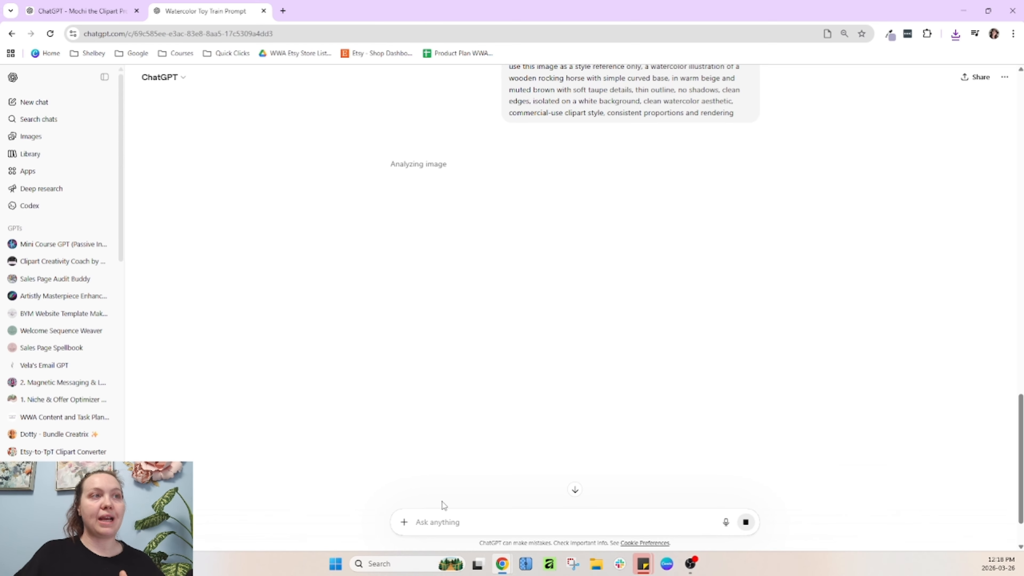
pyautogui.scroll(6, 524, 288)
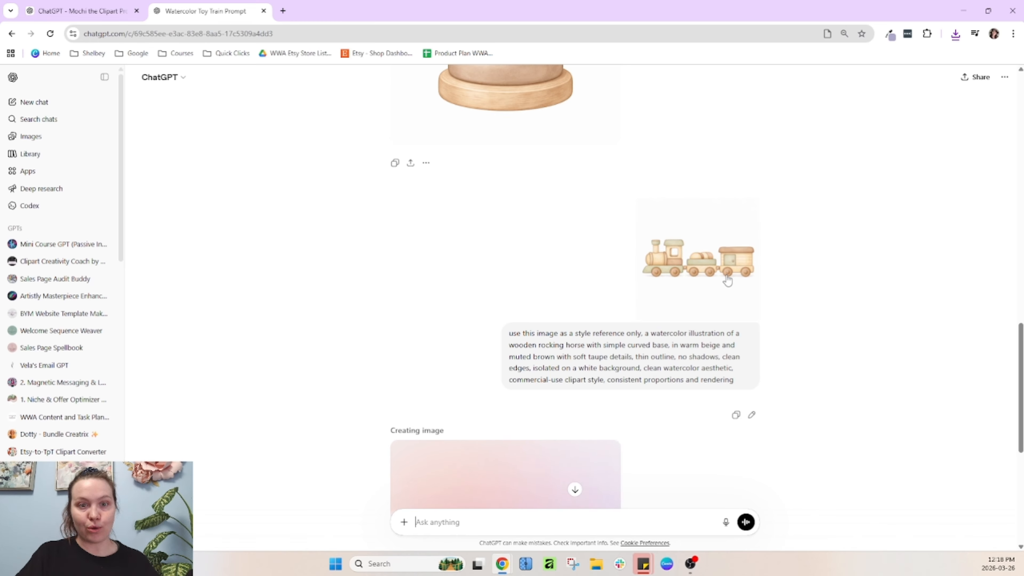
# Switch between the tabs and scroll the chat to follow the rocking horse image being generated
pyautogui.click(74, 3)
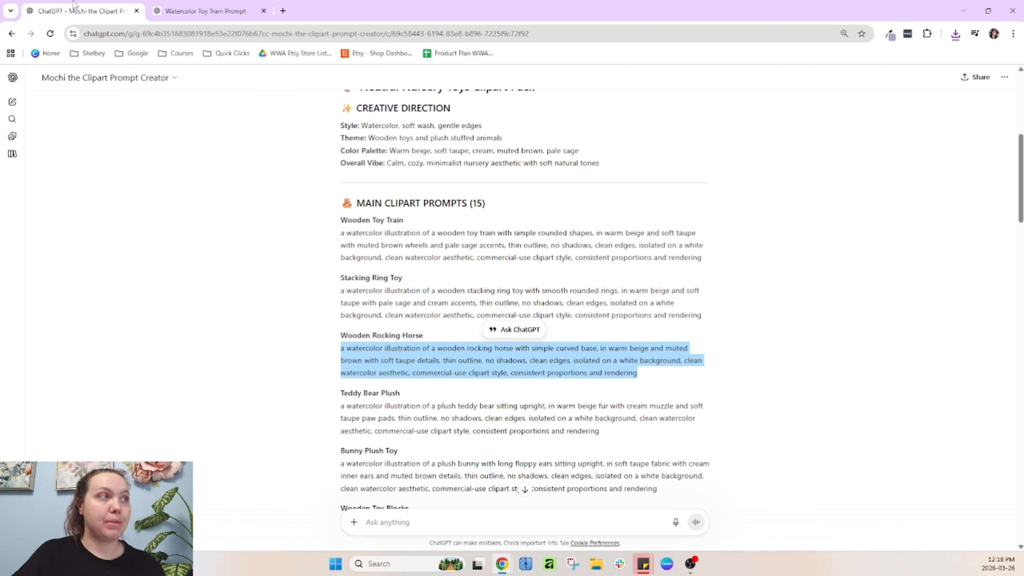
pyautogui.click(194, 9)
pyautogui.scroll(-5, 483, 330)
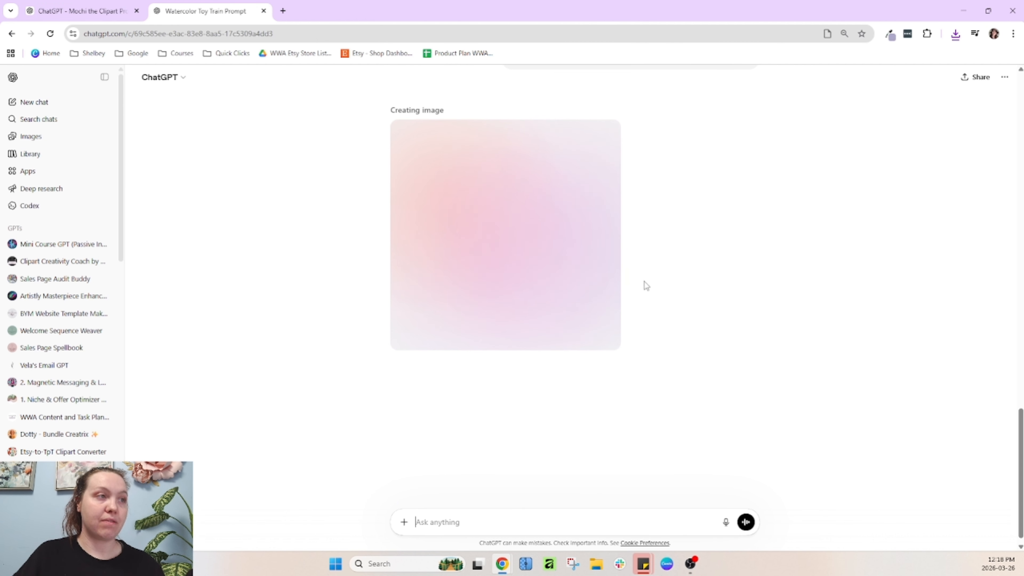
pyautogui.scroll(3, 665, 294)
pyautogui.scroll(3, 625, 347)
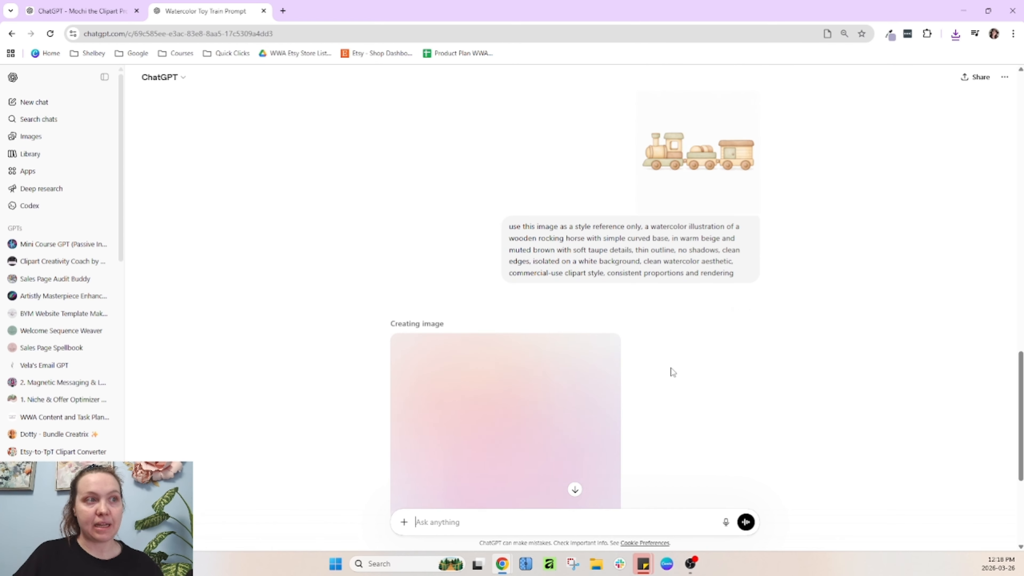
pyautogui.scroll(-1, 672, 371)
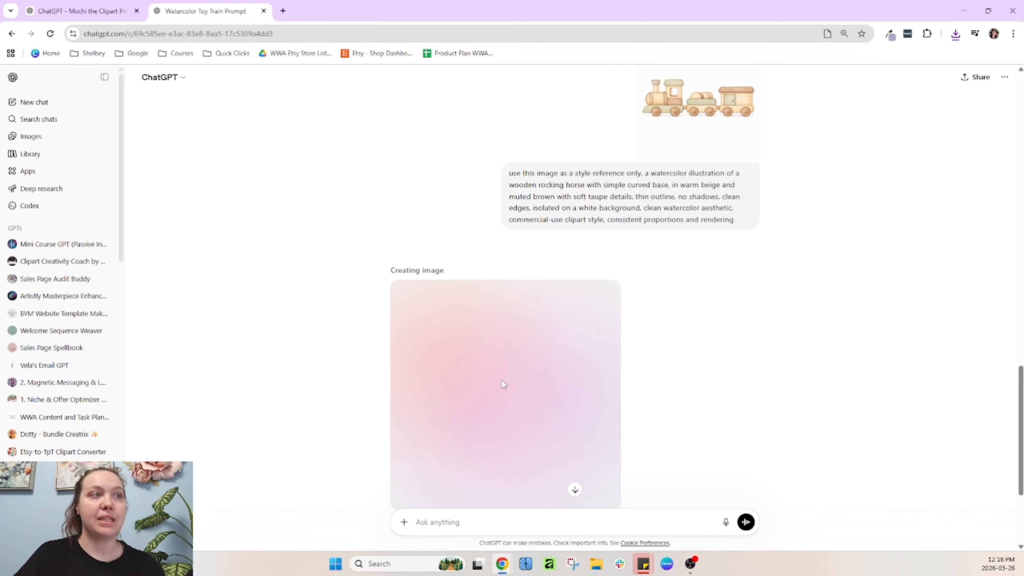
pyautogui.scroll(-2, 586, 365)
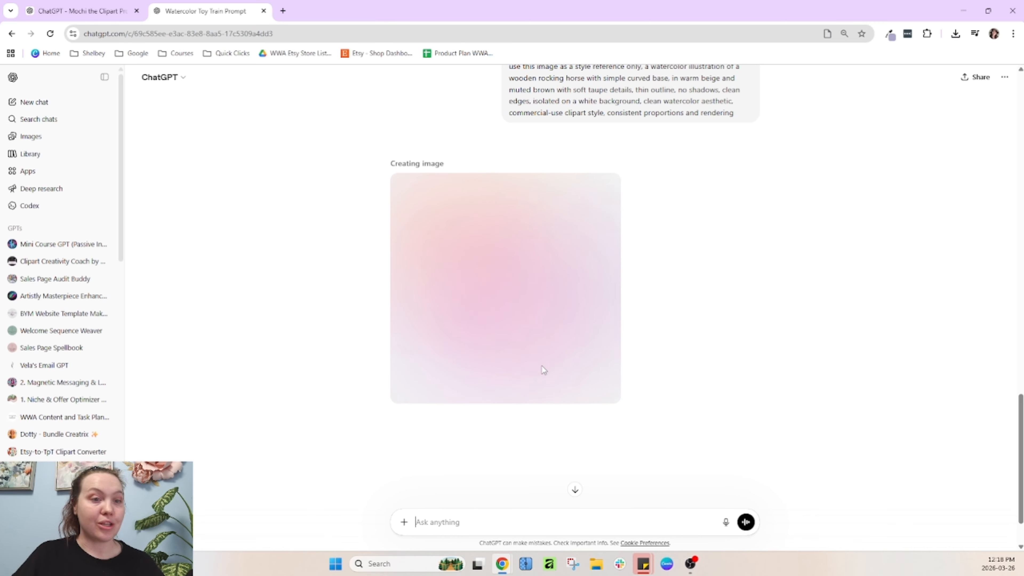
# Open Artistly in a new tab, choose the Fast AI Image Designer, and open AI Art Illustrator's style options
pyautogui.click(283, 10)
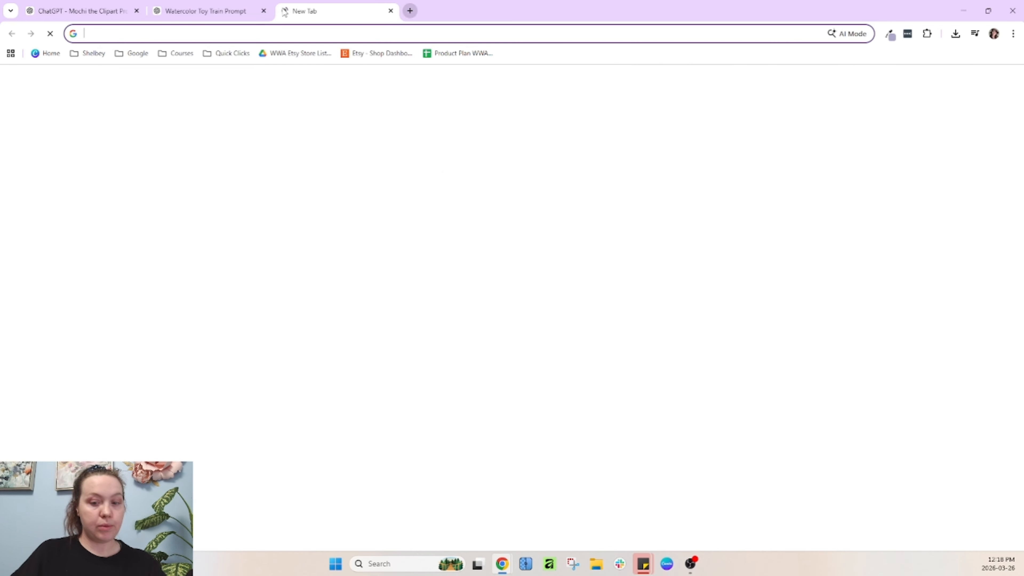
pyautogui.write('app.a')
pyautogui.press('Return')
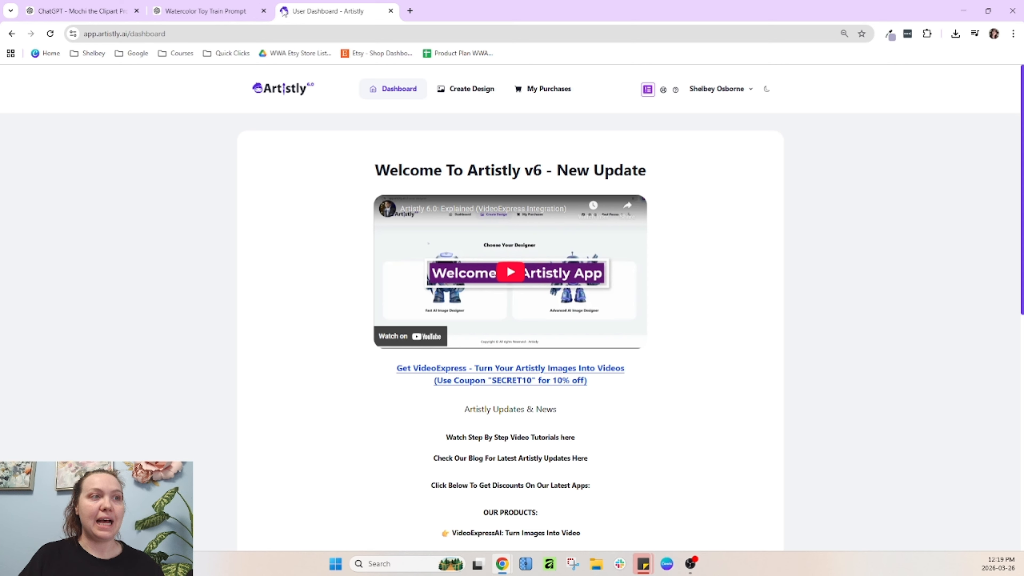
pyautogui.click(467, 95)
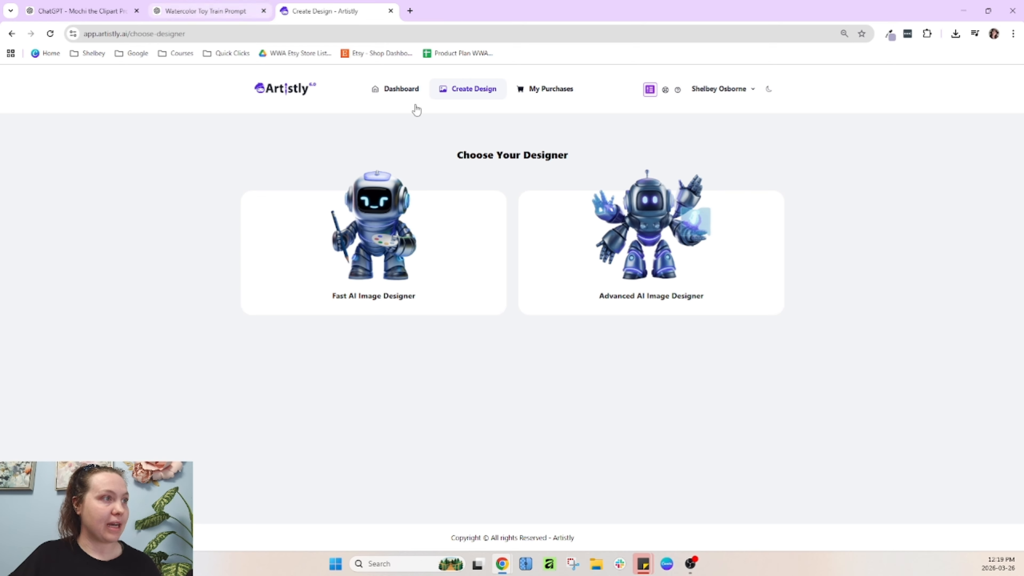
pyautogui.click(467, 276)
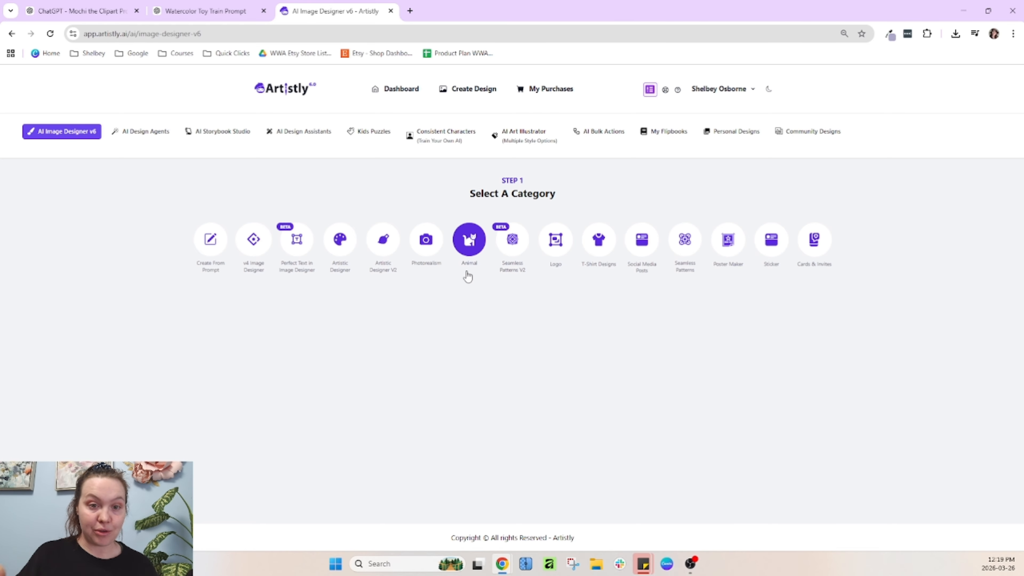
pyautogui.click(526, 142)
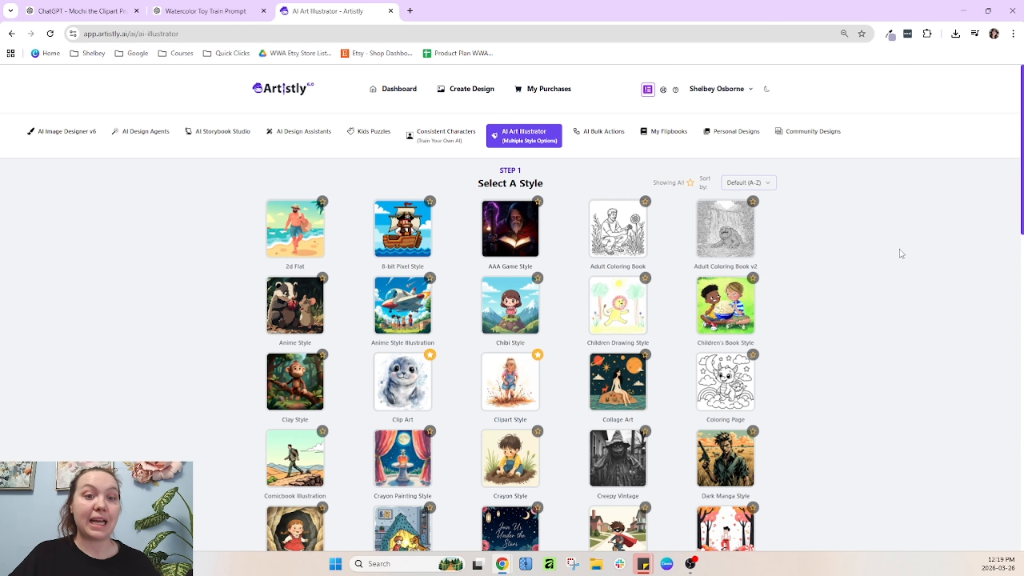
pyautogui.scroll(-1, 879, 316)
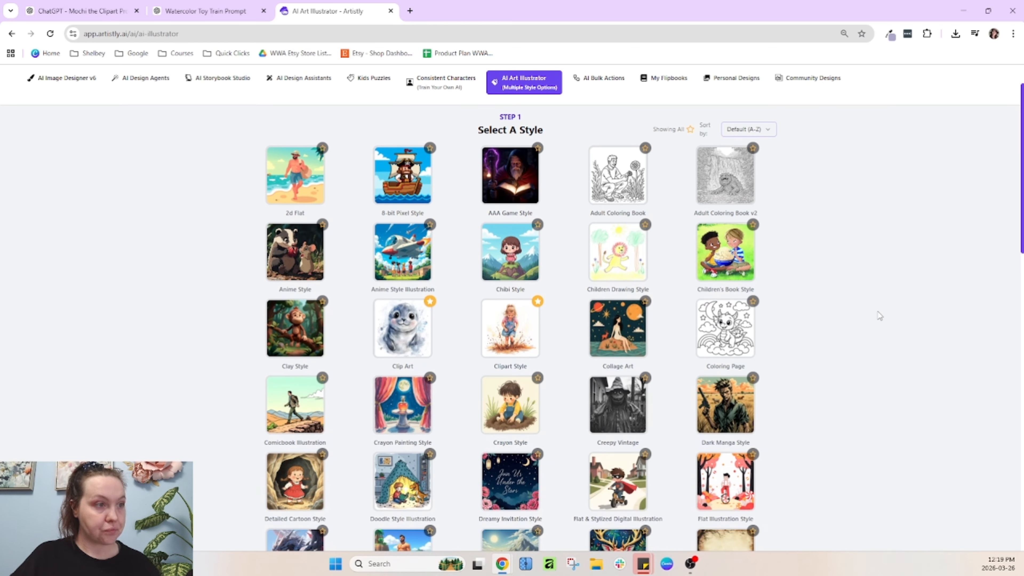
pyautogui.scroll(1, 843, 303)
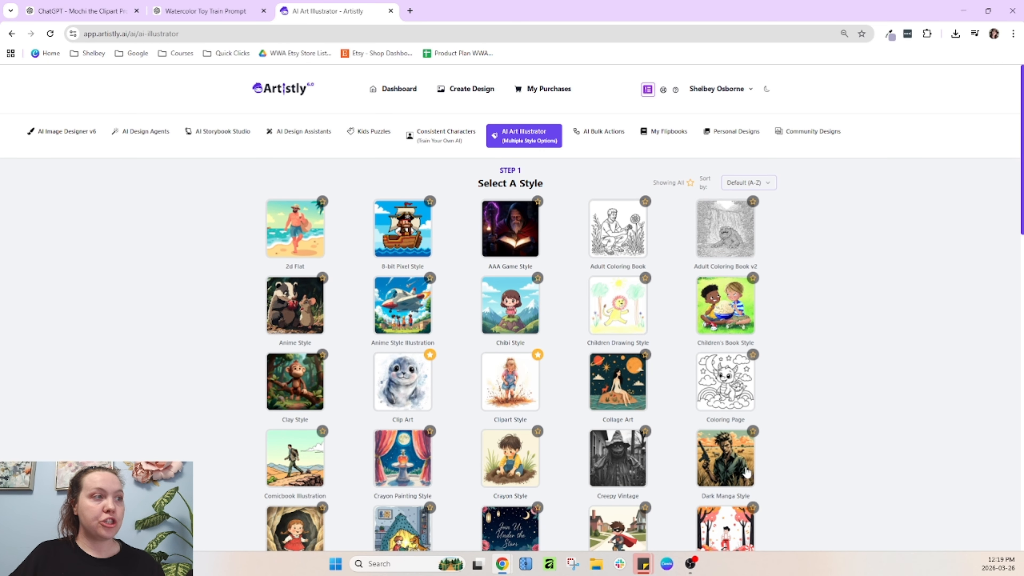
# Copy the Wooden Toy Train prompt from the prompt creator chat and paste it into the AI Art Illustrator prompt box
pyautogui.scroll(-1, 818, 366)
pyautogui.scroll(-2, 817, 363)
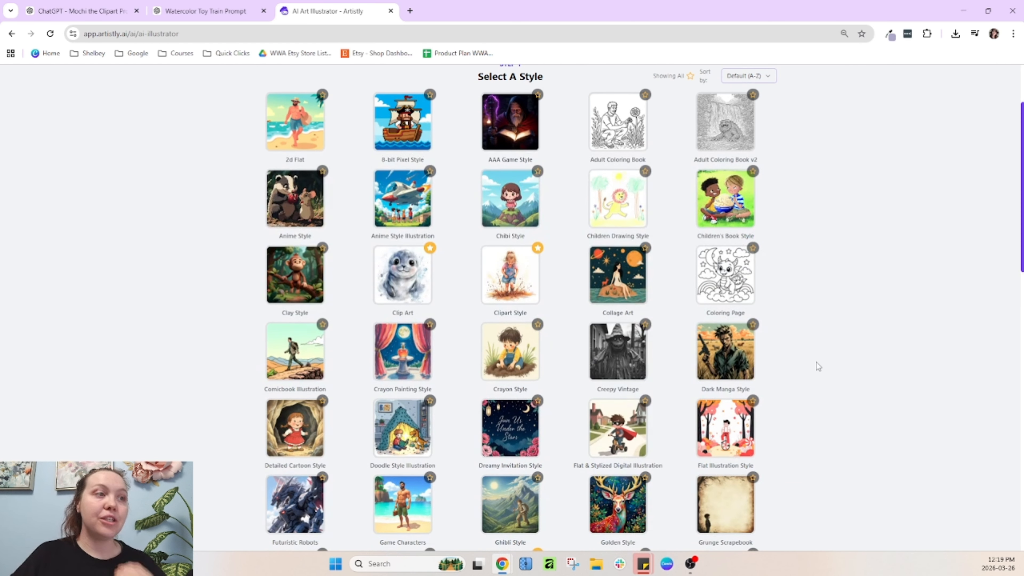
pyautogui.scroll(-1, 817, 363)
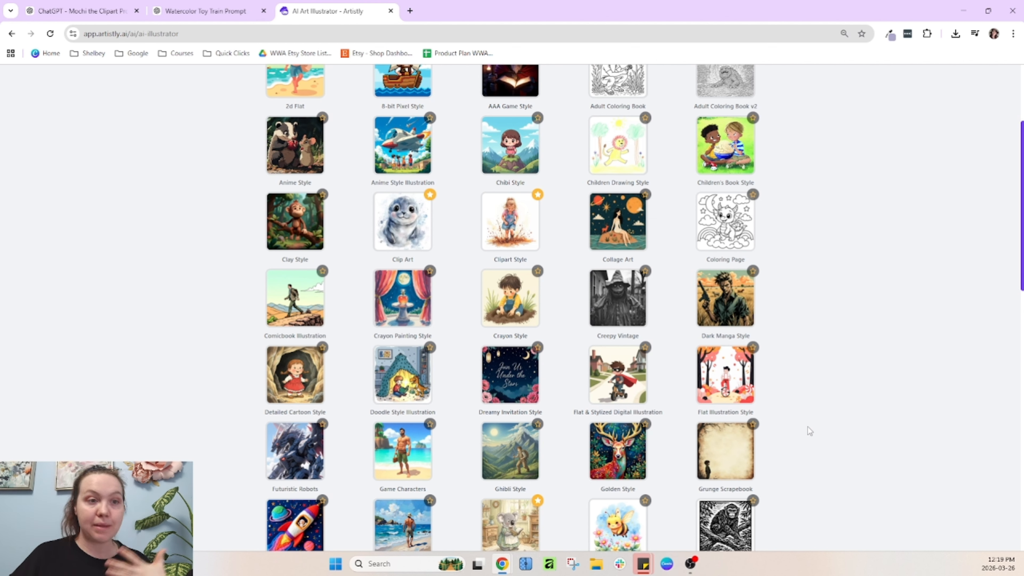
pyautogui.scroll(-1, 762, 392)
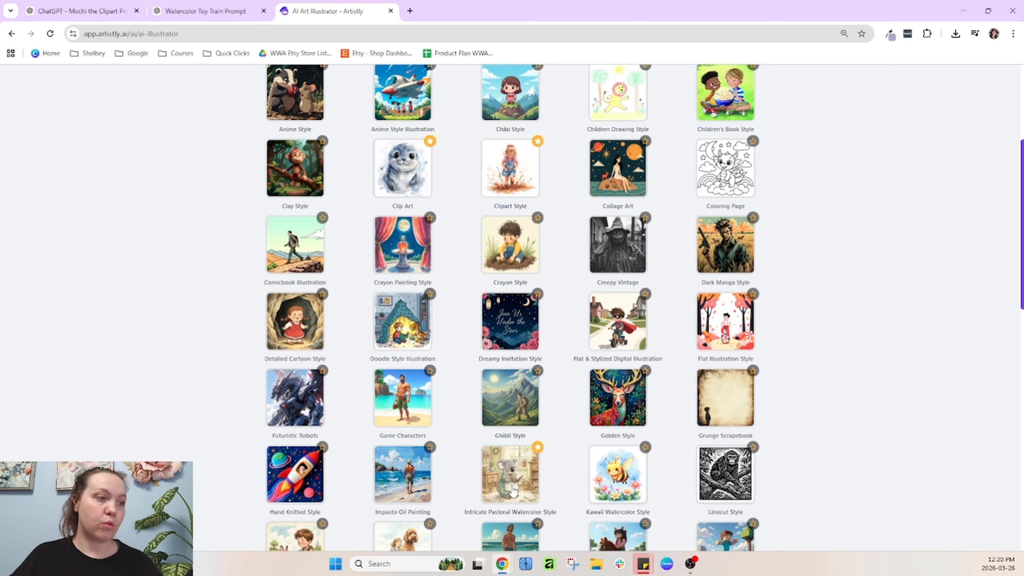
pyautogui.scroll(-15, 545, 487)
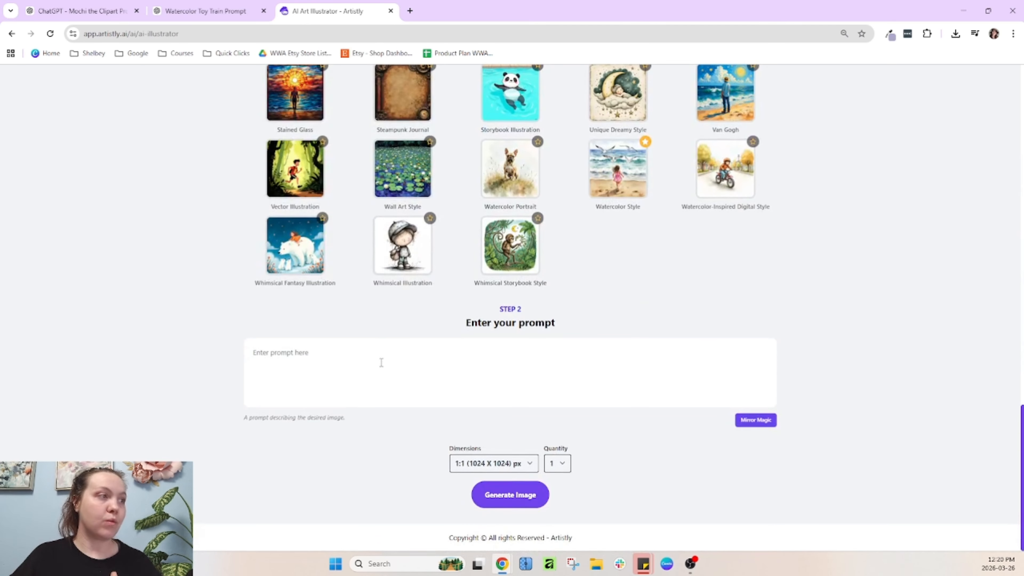
pyautogui.click(189, 5)
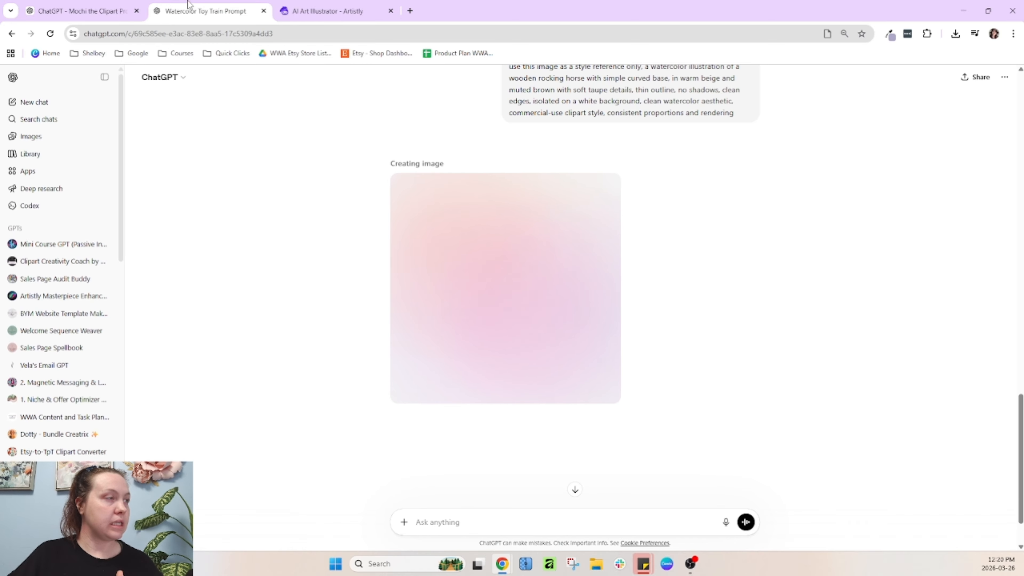
pyautogui.click(104, 8)
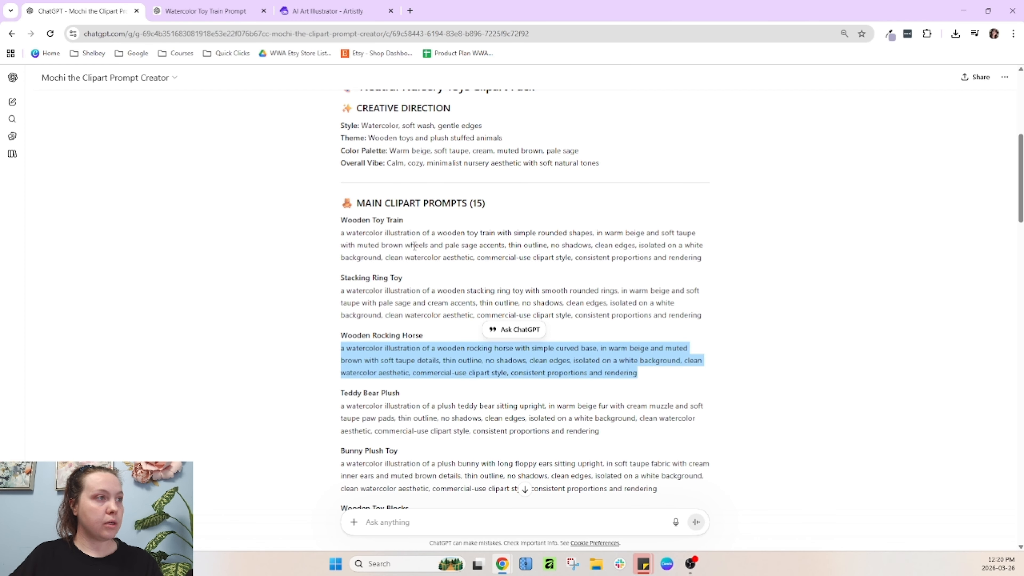
pyautogui.tripleClick(384, 258)
pyautogui.hotkey('ctrl', 'c')
pyautogui.click(340, 6)
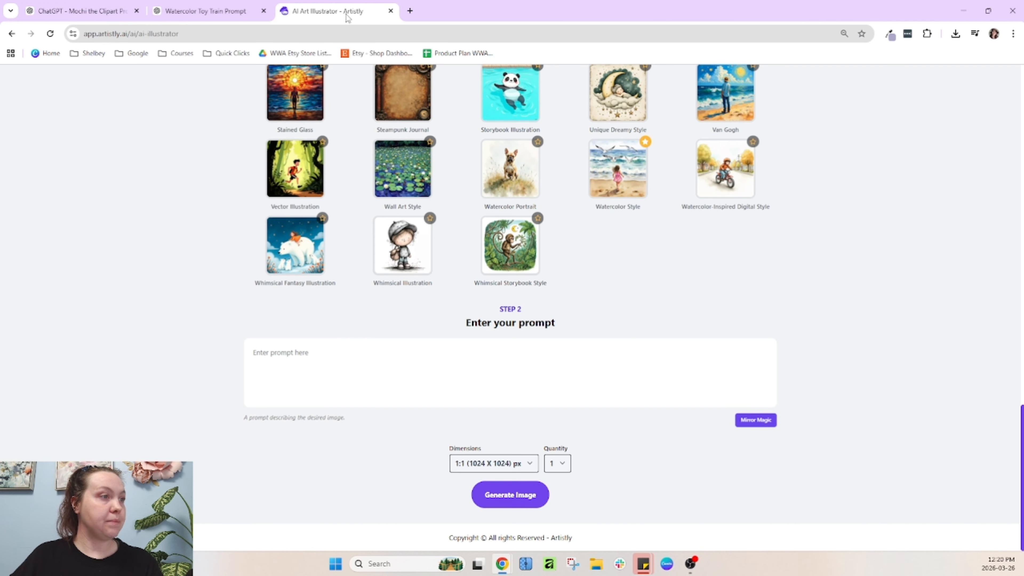
pyautogui.click(308, 355)
pyautogui.hotkey('ctrl', 'v')
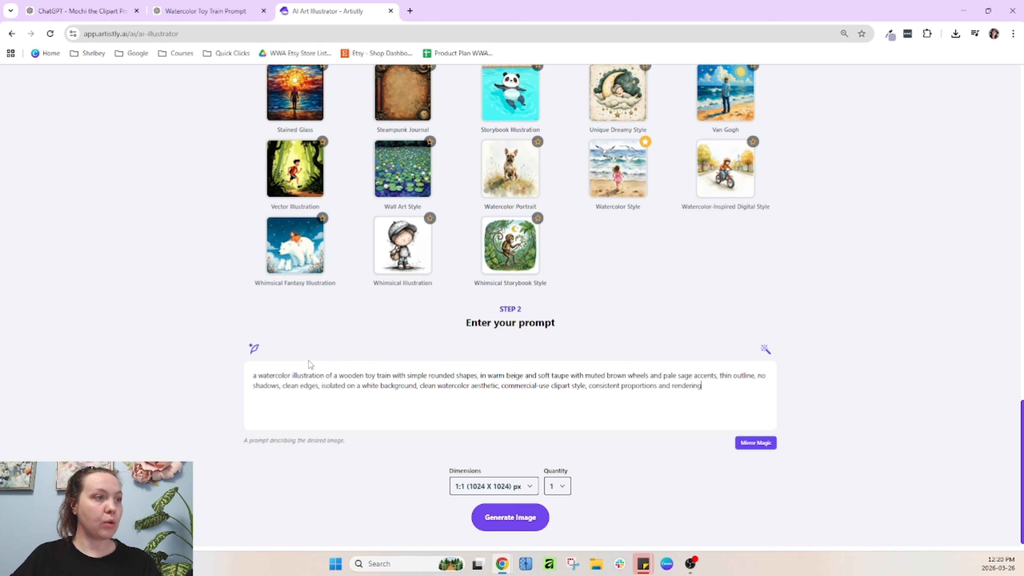
# Set the quantity to 4 and generate the wooden toy train images
pyautogui.click(557, 486)
pyautogui.click(558, 543)
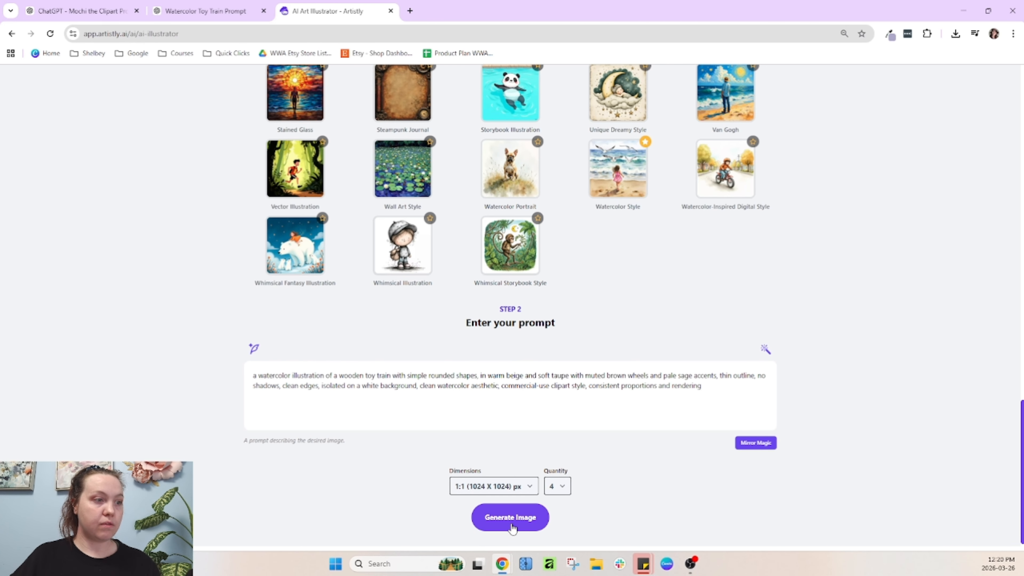
pyautogui.click(513, 523)
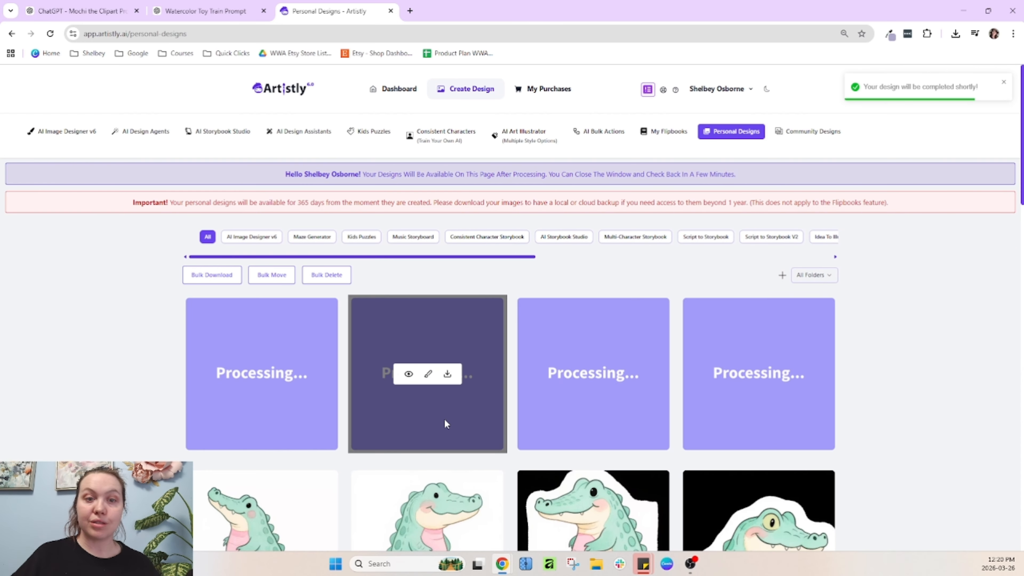
# Return to AI Art Illustrator and replace the prompt with the copied Stacking Ring Toy prompt
pyautogui.click(409, 375)
pyautogui.click(442, 94)
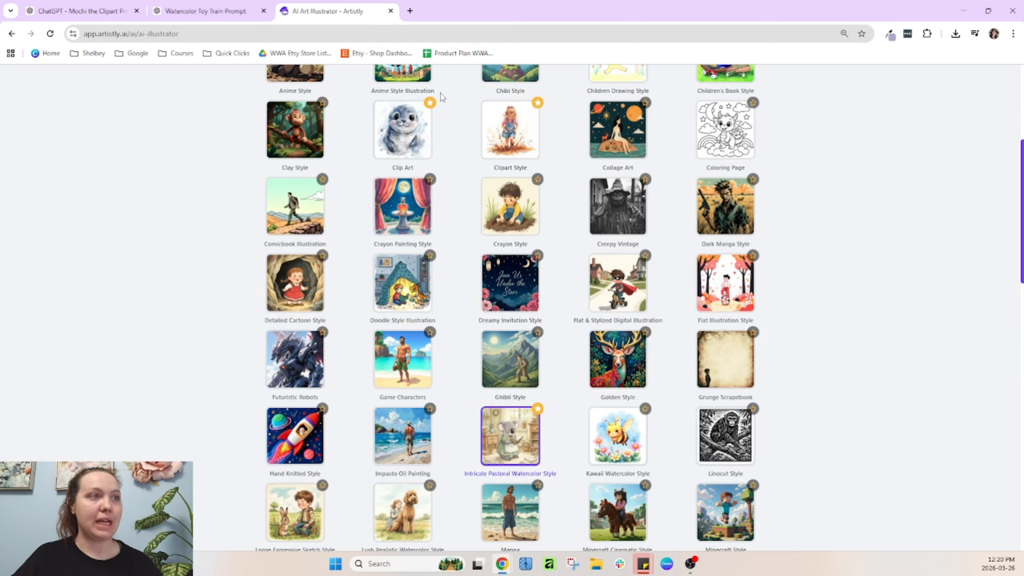
pyautogui.scroll(-15, 574, 396)
pyautogui.scroll(8, 603, 240)
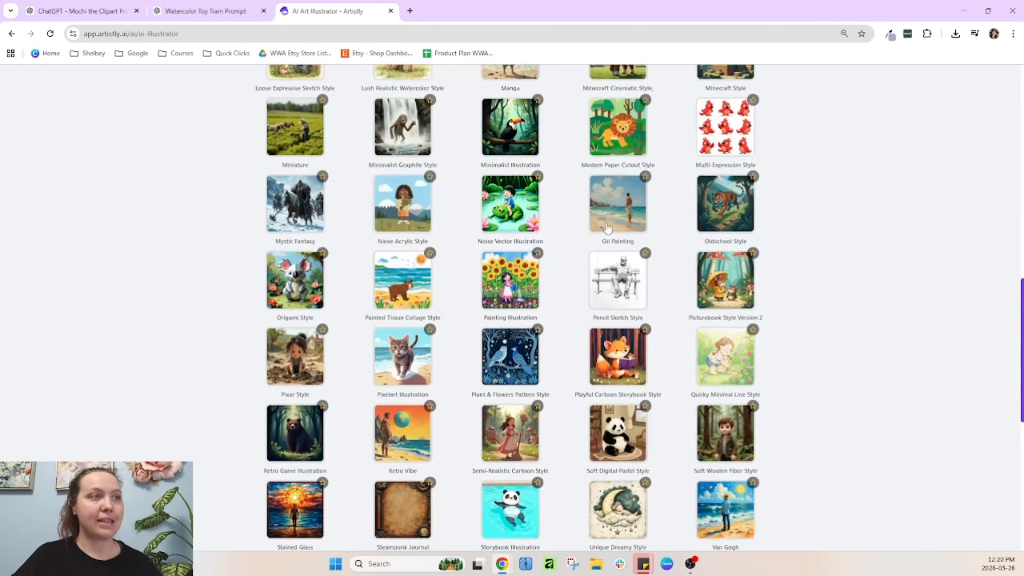
pyautogui.scroll(3, 607, 228)
pyautogui.scroll(-12, 305, 375)
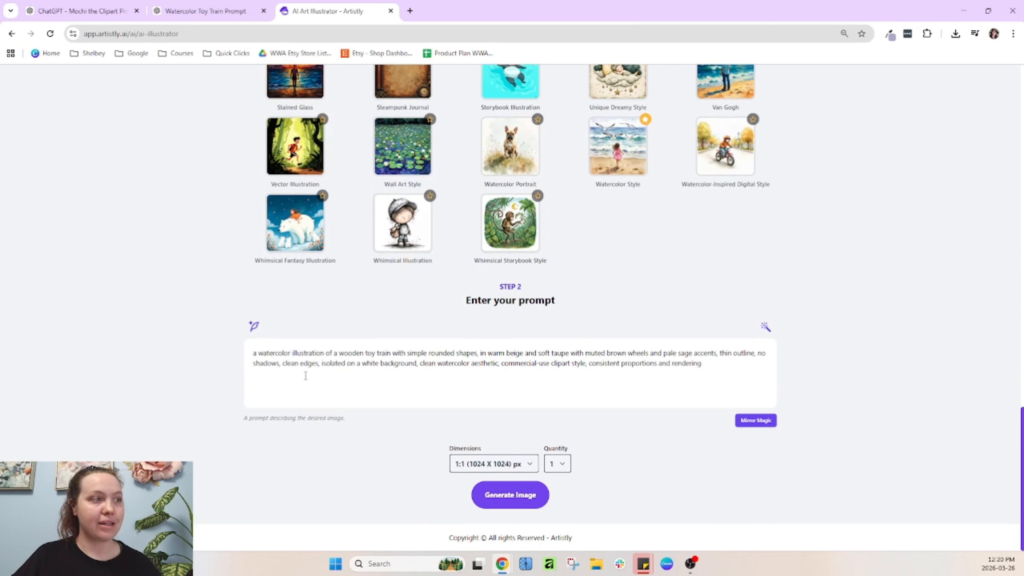
pyautogui.click(242, 12)
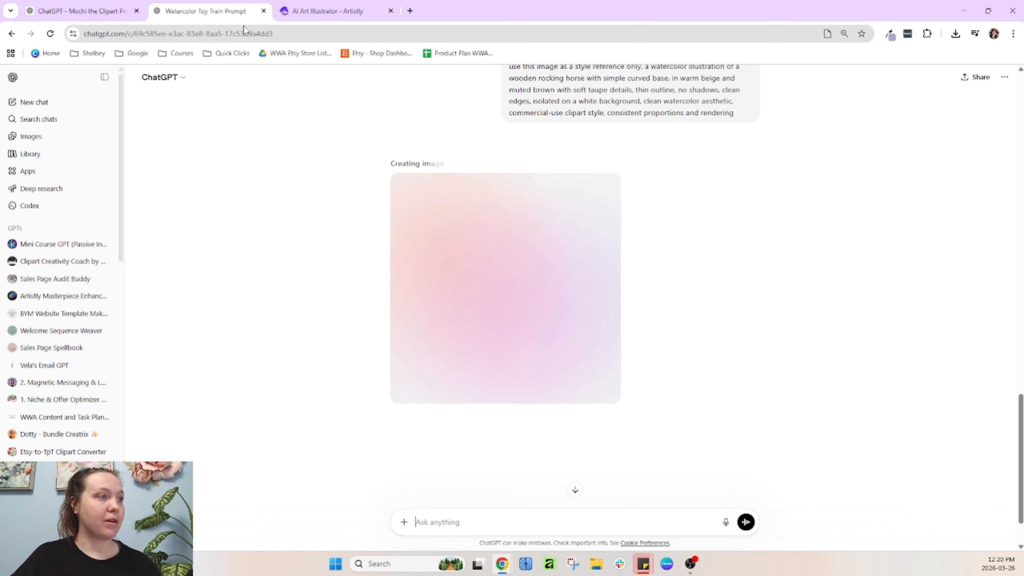
pyautogui.click(64, 8)
pyautogui.tripleClick(411, 306)
pyautogui.click(329, 11)
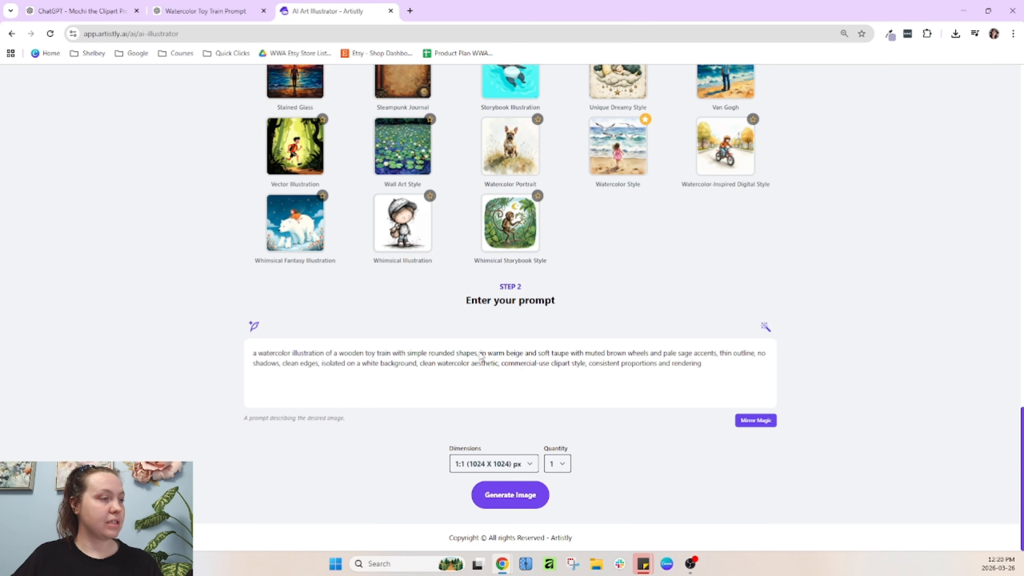
pyautogui.tripleClick(427, 361)
pyautogui.write('a watercolor illustration of a wooden stacking ring toy with smooth rounded rings, in warm beige and soft taupe with pale sage and cream accents, thin outline, no shadows, clean edges, isolated on a white background, clean watercolor aesthetic, commercial-use clipart style, consistent proportions and rendering')
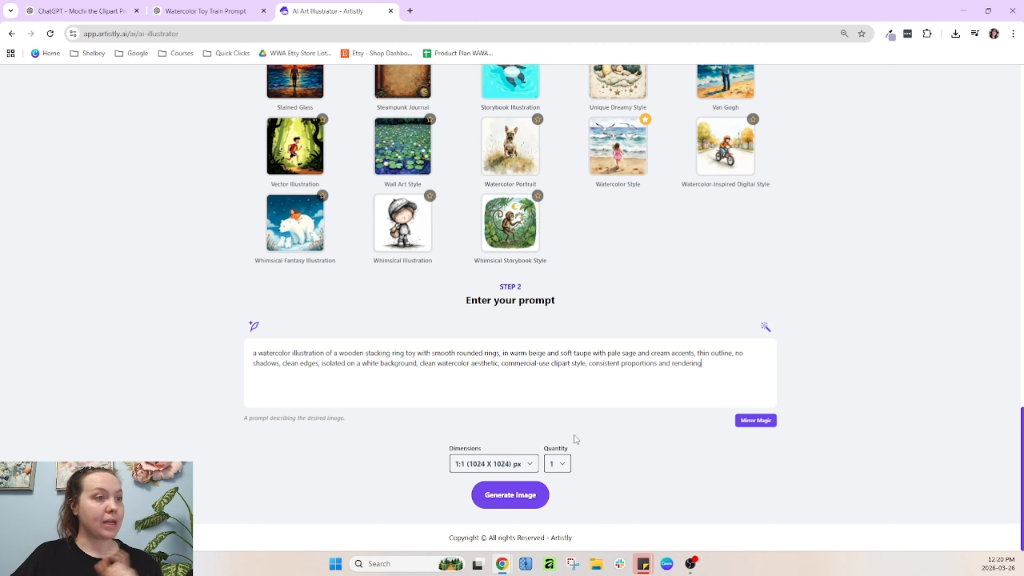
# Set the quantity to 4 and generate the stacking ring toy images
pyautogui.click(552, 464)
pyautogui.click(553, 521)
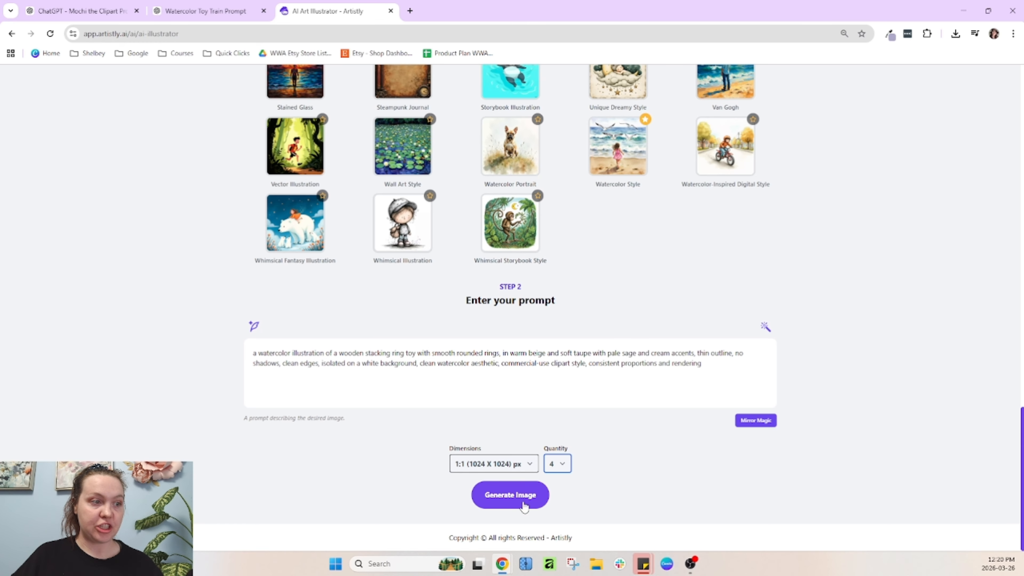
pyautogui.click(523, 505)
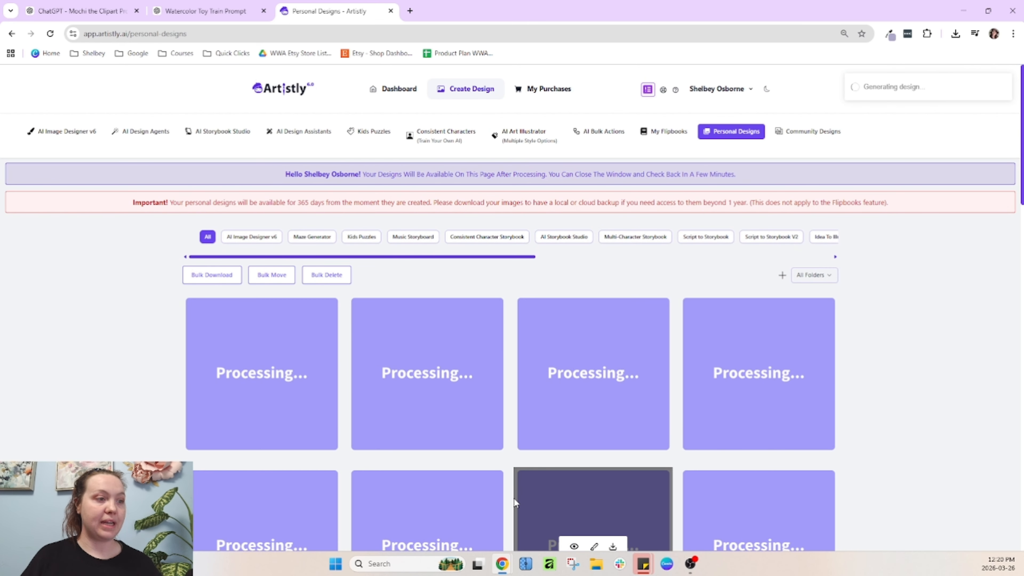
# Review the word art prompts in the prompt creator chat, highlighting their titles
pyautogui.scroll(-4, 649, 361)
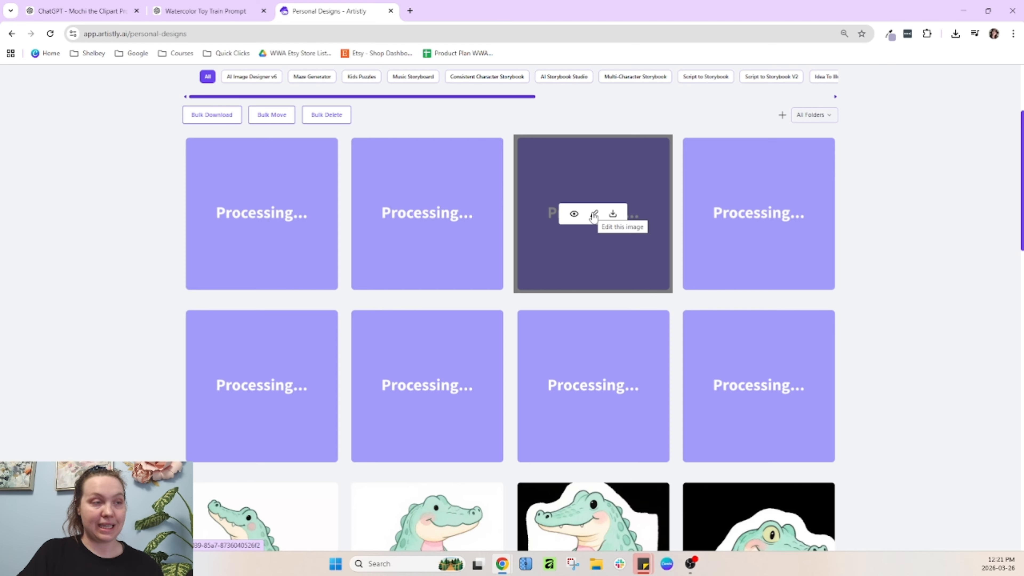
pyautogui.click(210, 9)
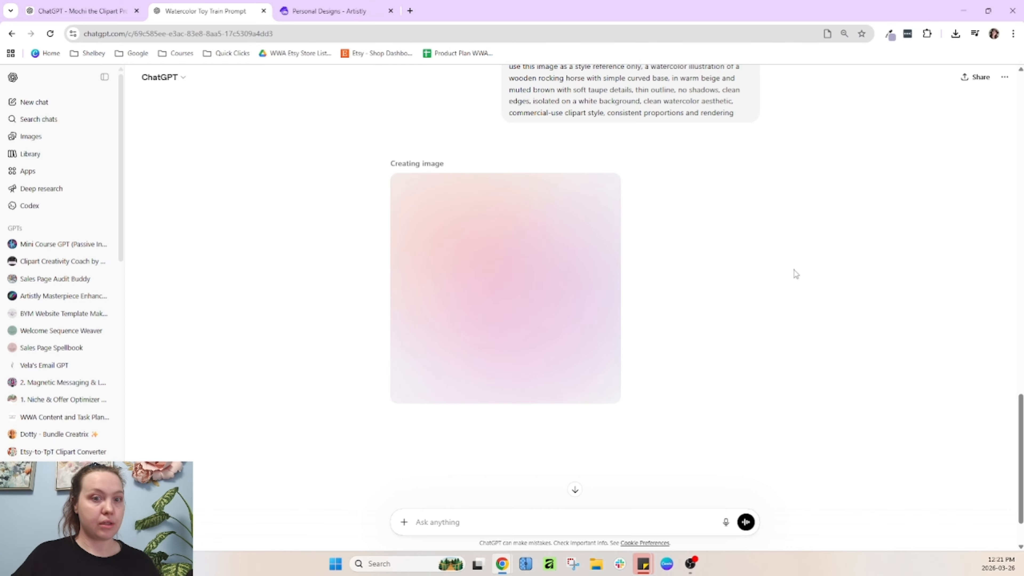
pyautogui.click(70, 10)
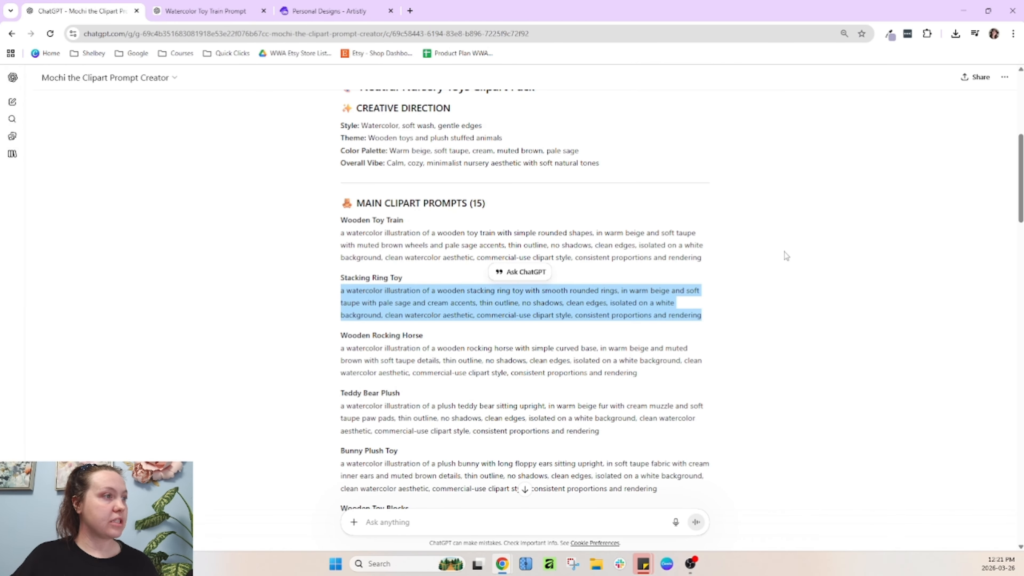
pyautogui.click(784, 256)
pyautogui.scroll(-20, 784, 256)
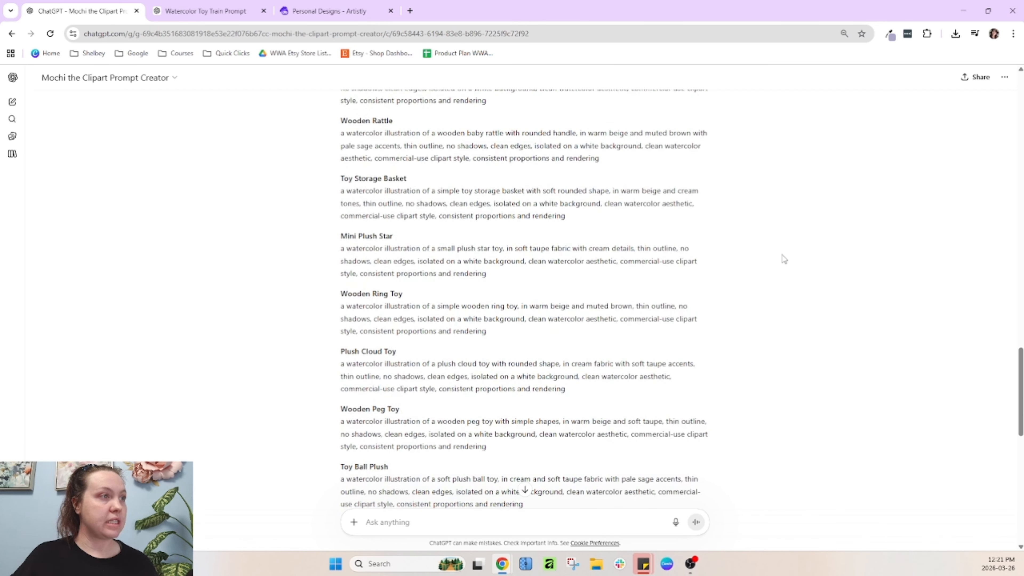
pyautogui.scroll(-1, 453, 254)
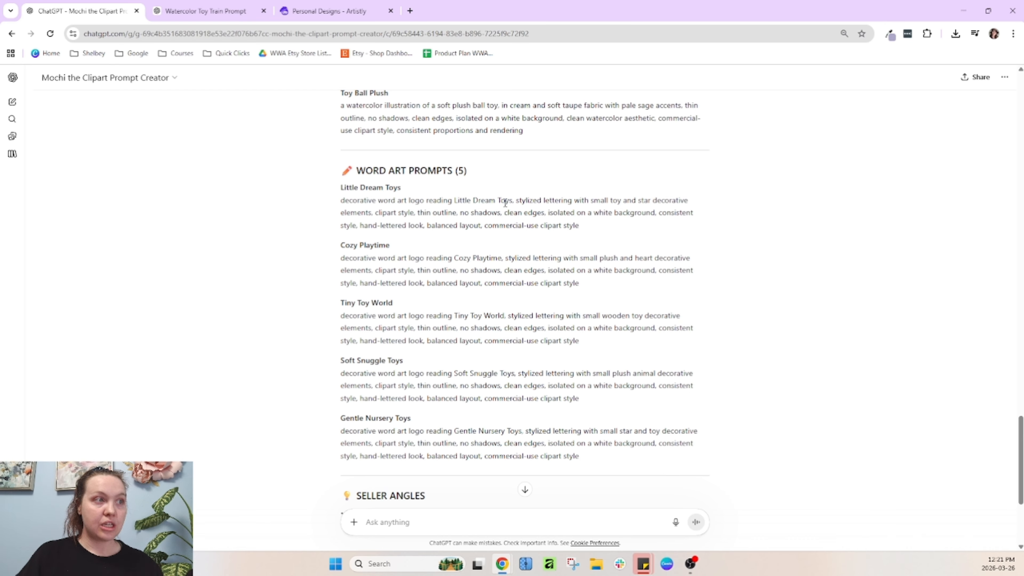
pyautogui.moveTo(451, 199); pyautogui.dragTo(513, 202)
pyautogui.moveTo(454, 258); pyautogui.dragTo(504, 258)
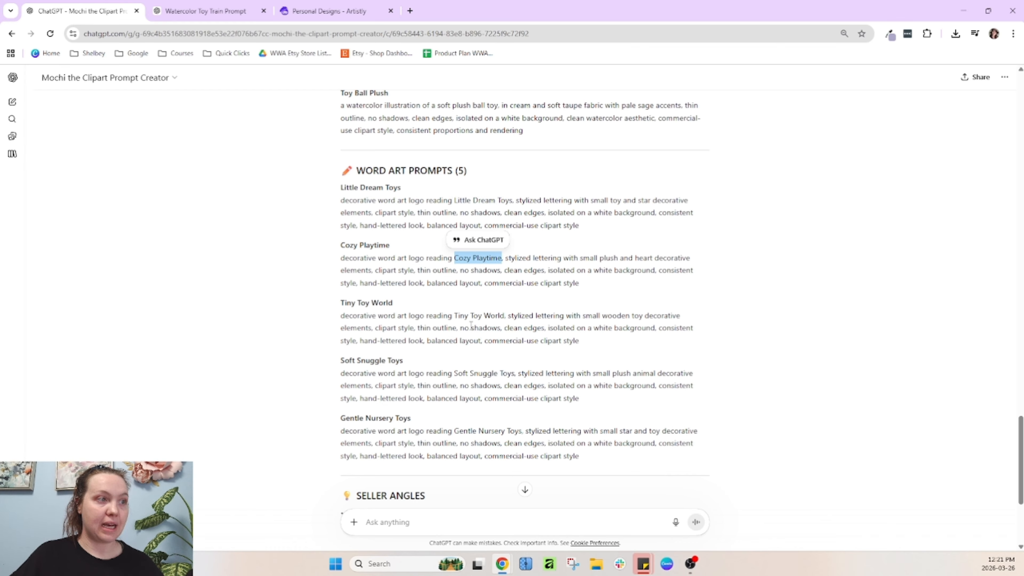
pyautogui.moveTo(454, 315); pyautogui.dragTo(504, 314)
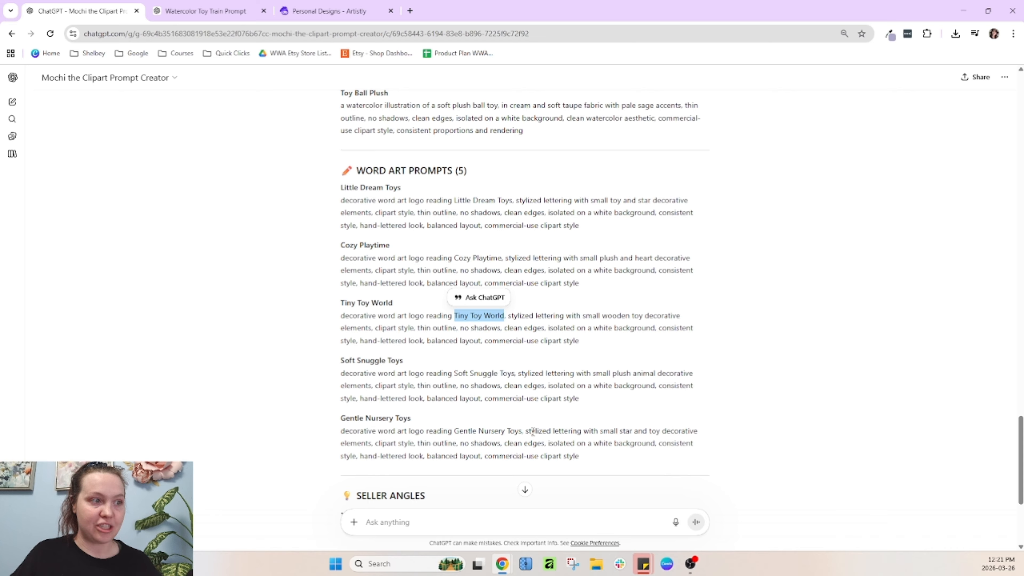
pyautogui.click(526, 221)
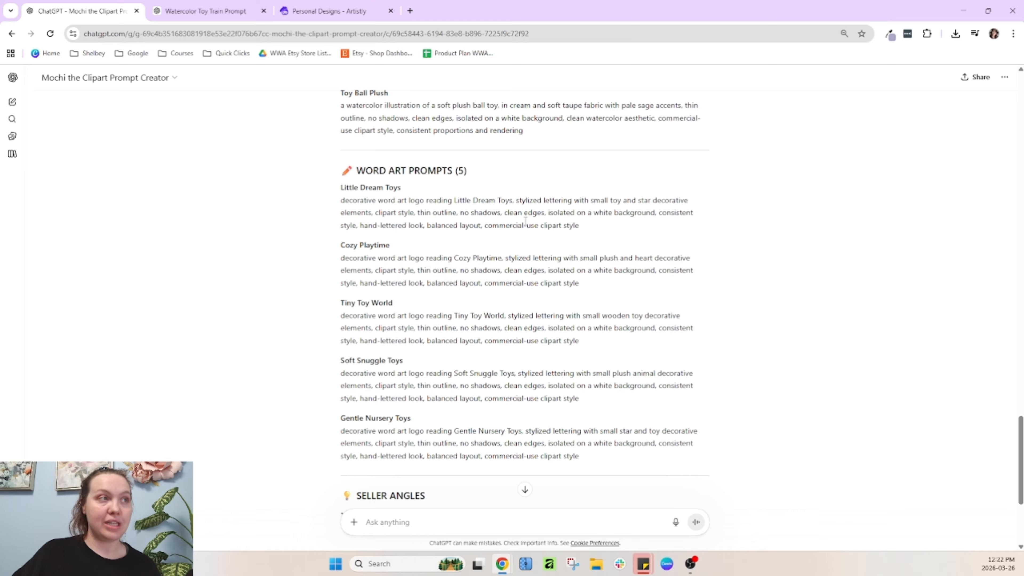
# Inspect the generated rocking horse image in the ChatGPT chat
pyautogui.click(238, 15)
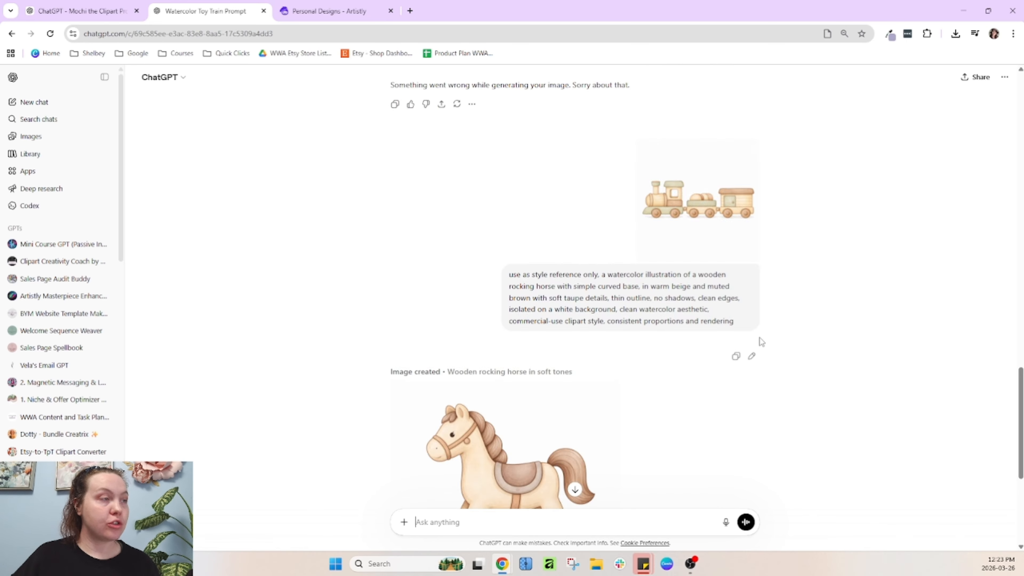
pyautogui.scroll(3, 710, 320)
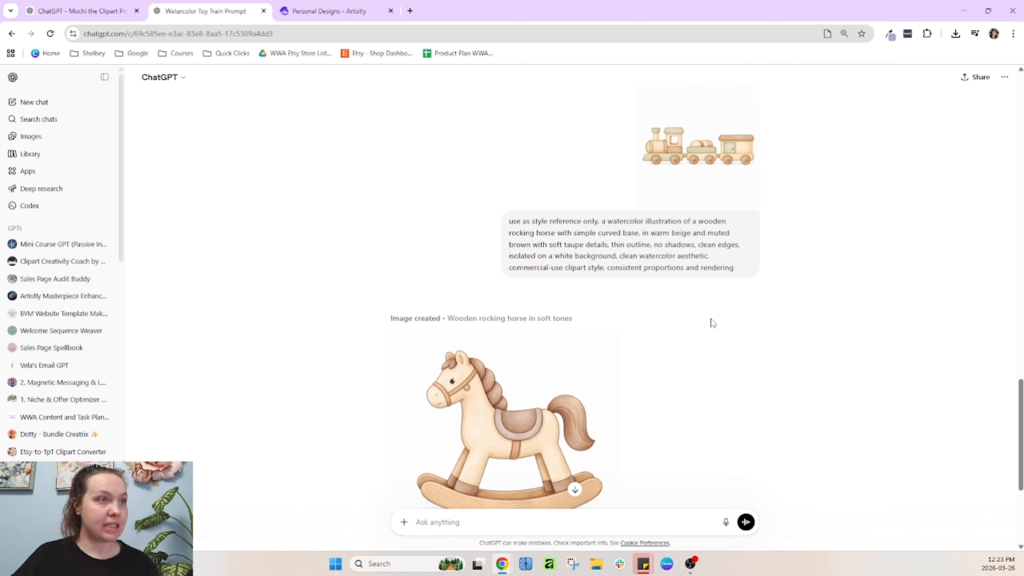
pyautogui.scroll(-5, 913, 240)
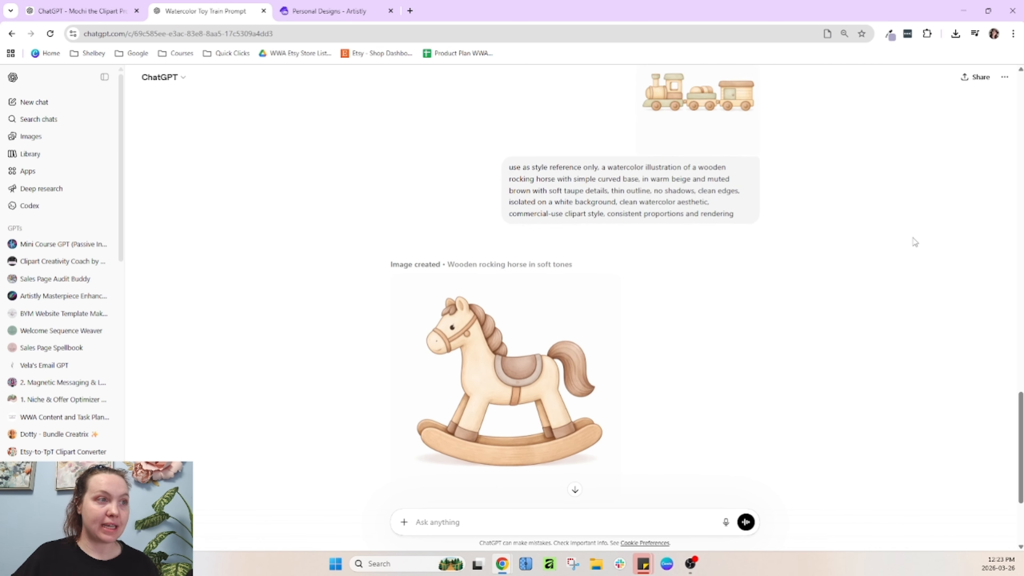
pyautogui.scroll(2, 480, 202)
pyautogui.scroll(3, 548, 476)
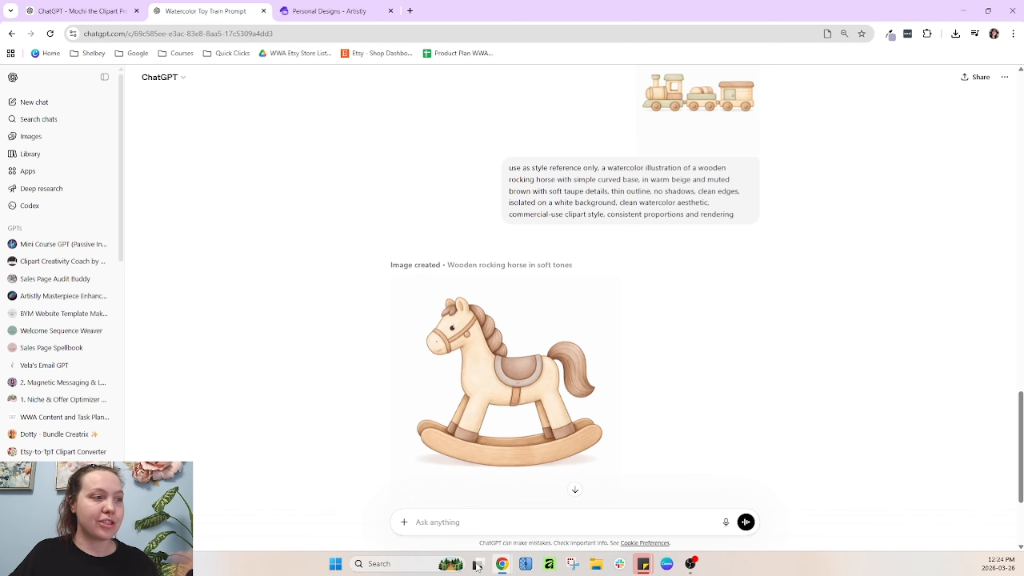
pyautogui.scroll(-1, 574, 353)
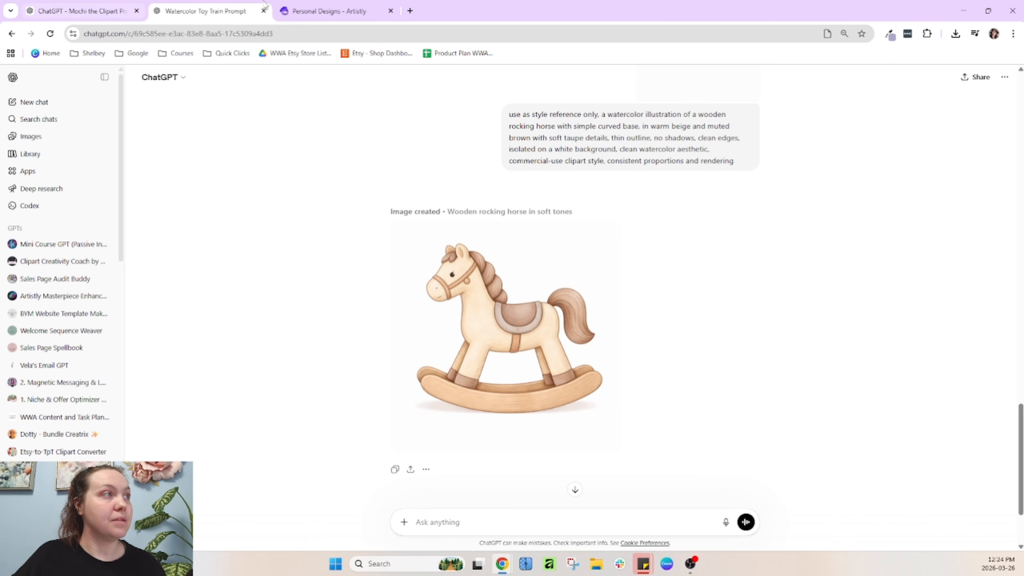
pyautogui.moveTo(311, 3)
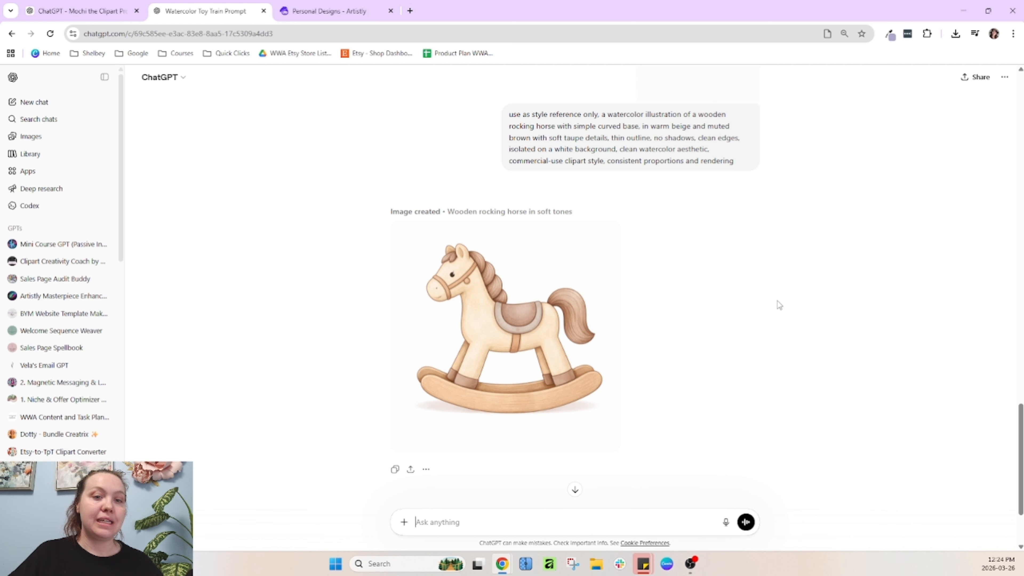
# Review the generated stacking ring and train images, then reopen the AI Art Illustrator style list
pyautogui.click(307, 4)
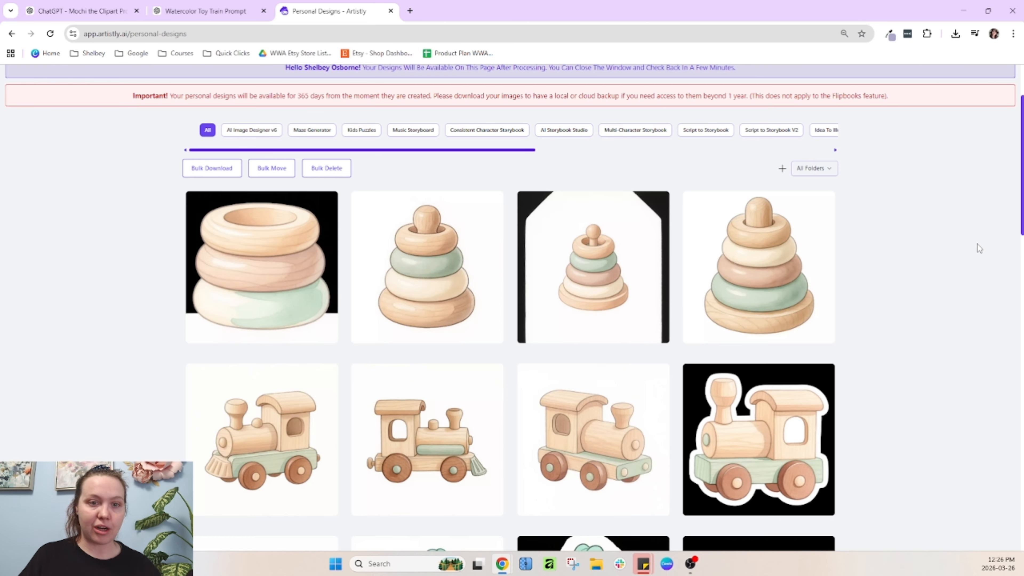
pyautogui.moveTo(774, 422)
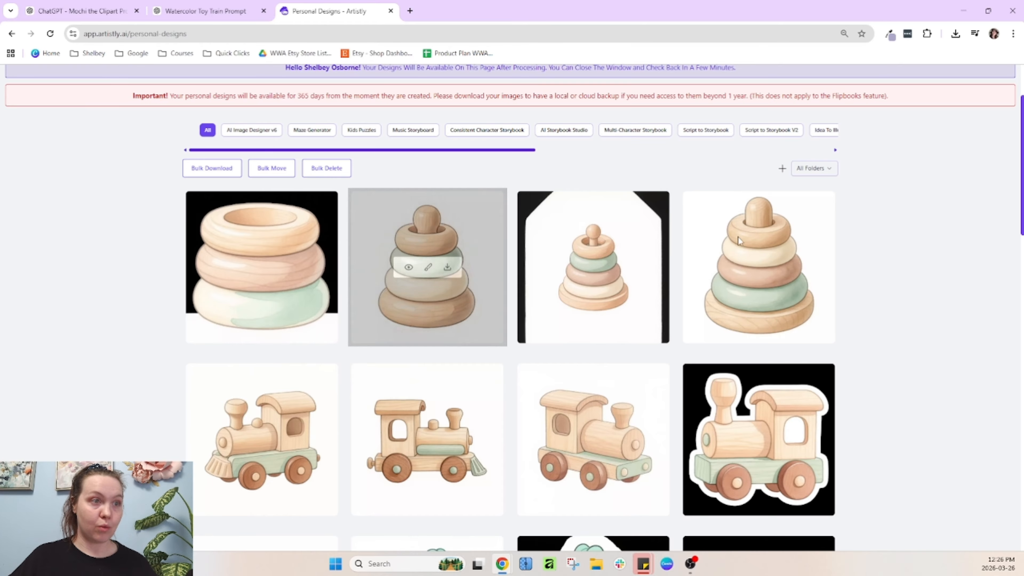
pyautogui.scroll(2, 519, 146)
pyautogui.click(530, 141)
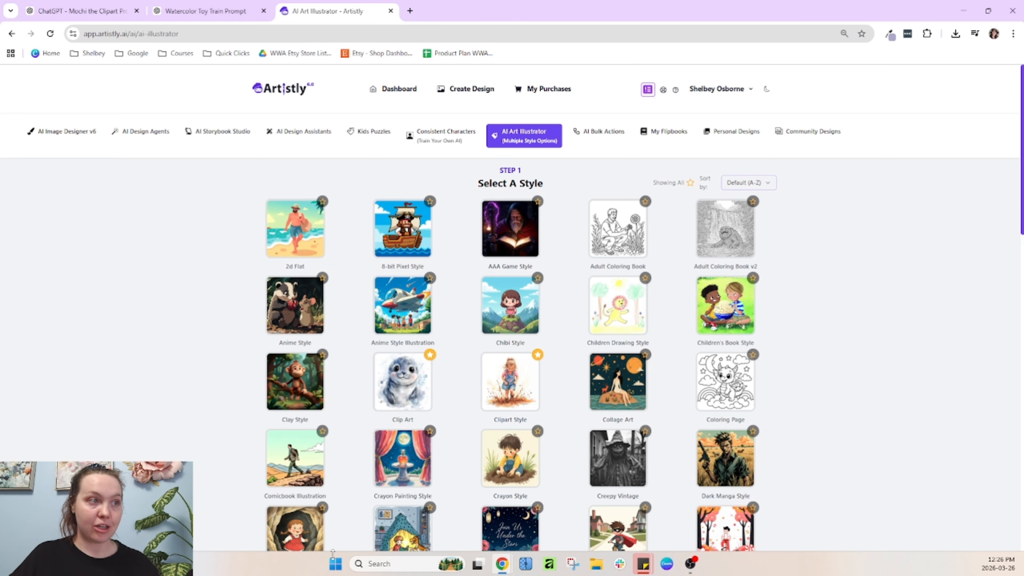
pyautogui.scroll(-2, 733, 339)
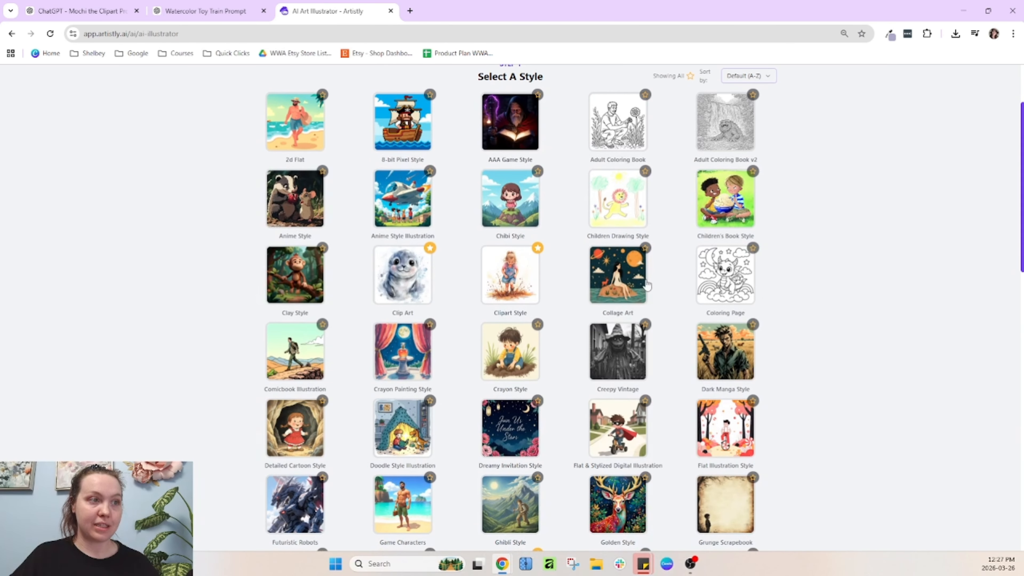
pyautogui.scroll(2, 555, 271)
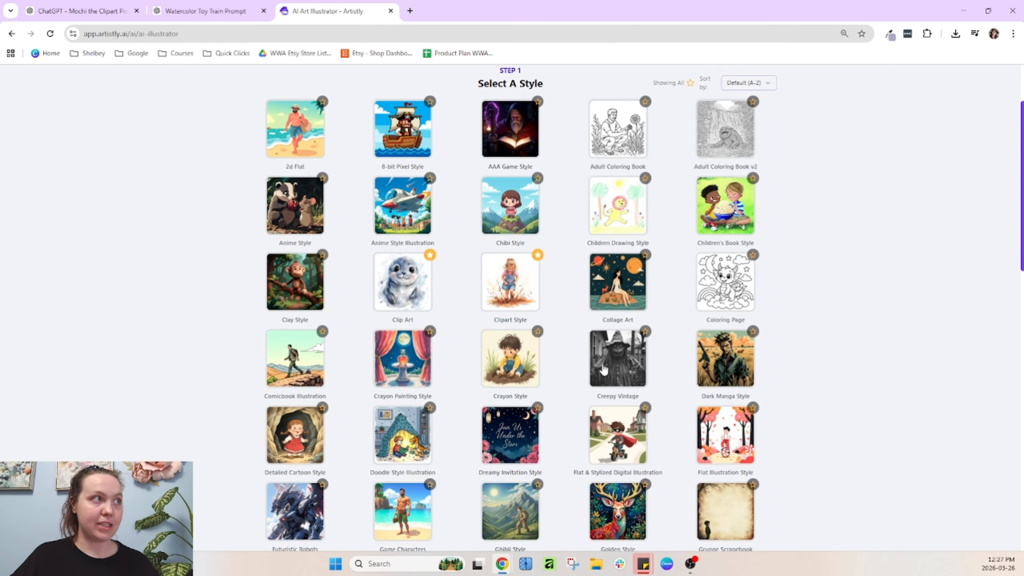
# Select the Bunny Plush Toy prompt in the prompt creator chat
pyautogui.click(206, 11)
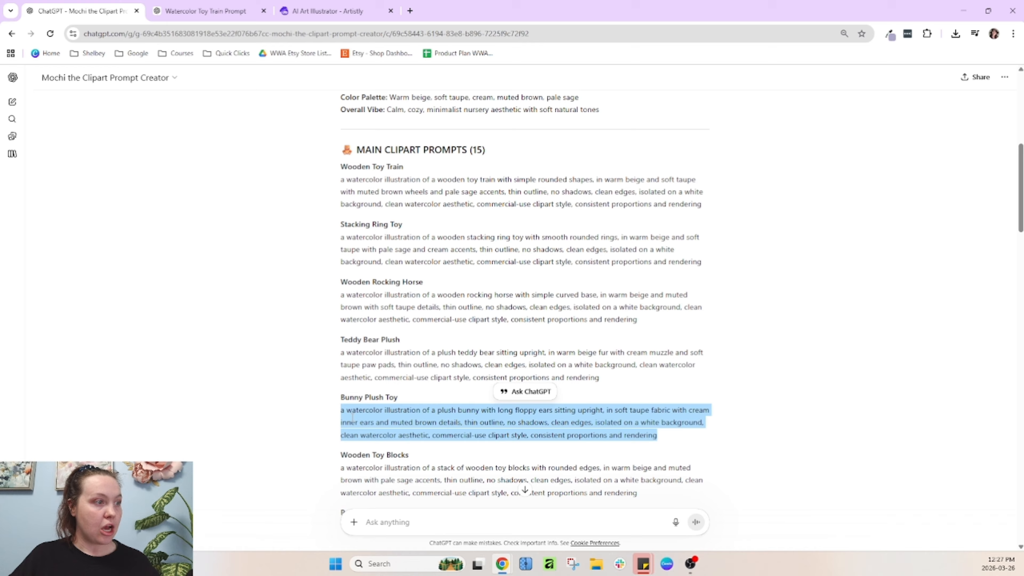
pyautogui.click(344, 415)
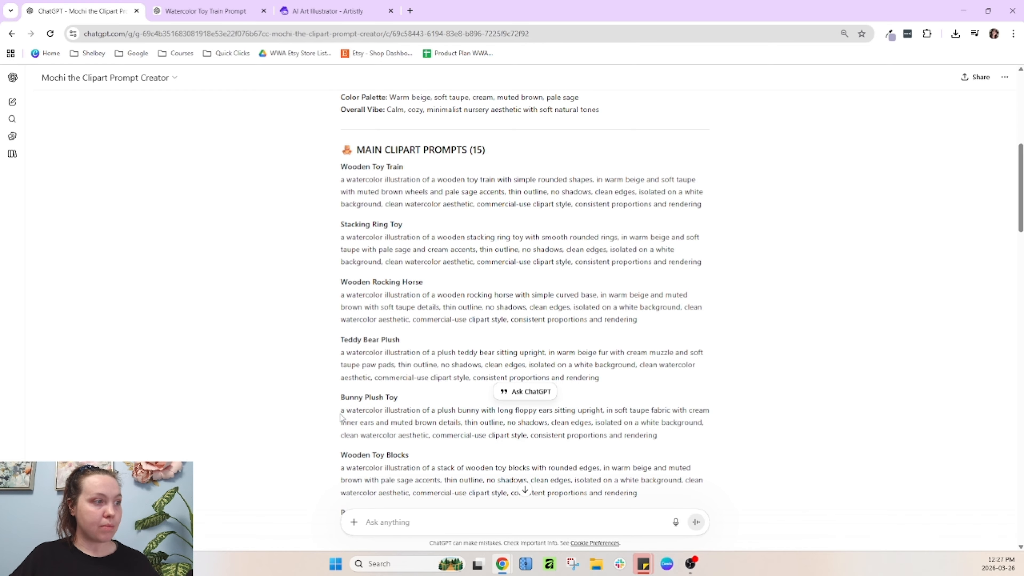
pyautogui.moveTo(340, 414); pyautogui.dragTo(425, 411)
pyautogui.click(572, 410)
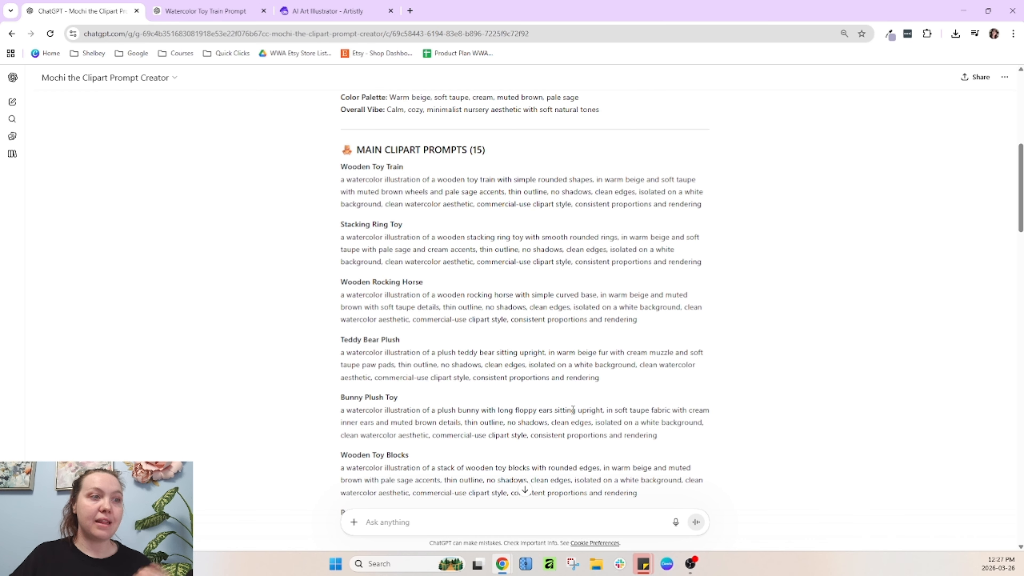